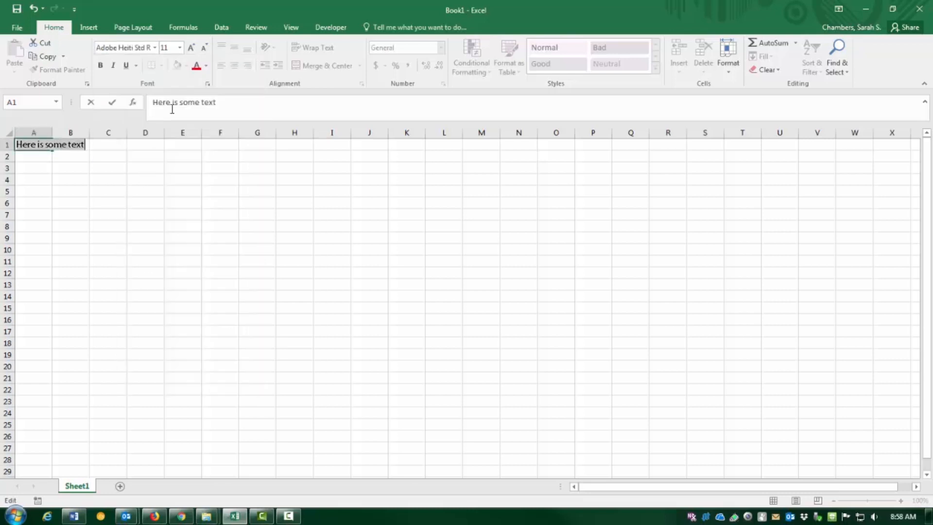
Set the text in A1 to 16 pt and adjust it with Increase and Decrease Font Size to 18 pt.
click(179, 47)
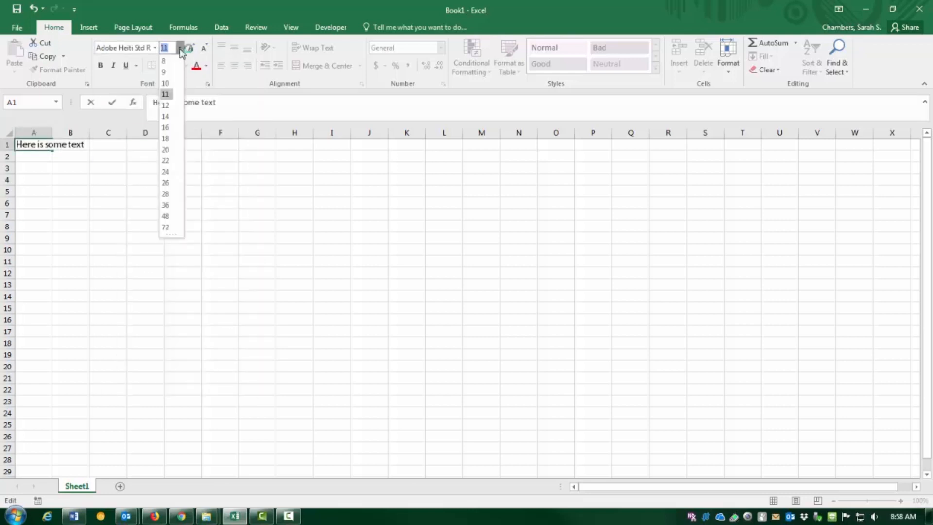
click(166, 127)
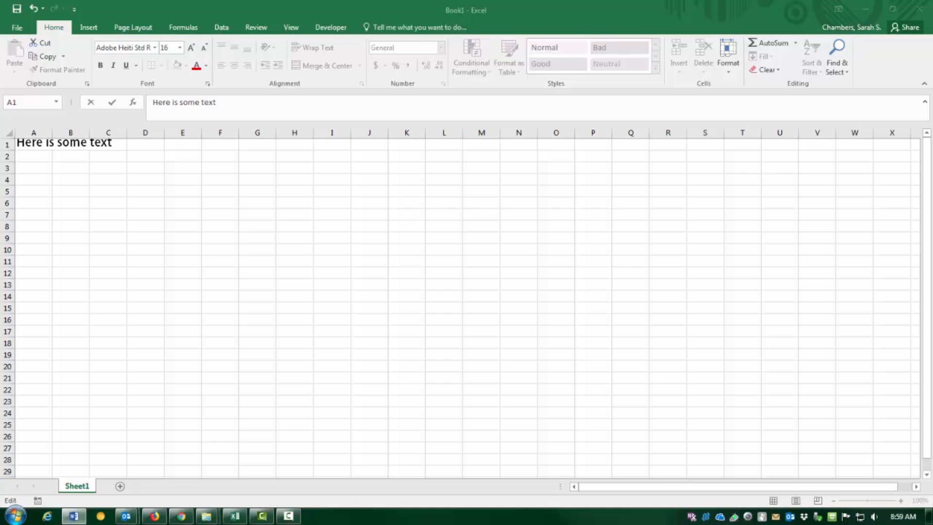
click(30, 143)
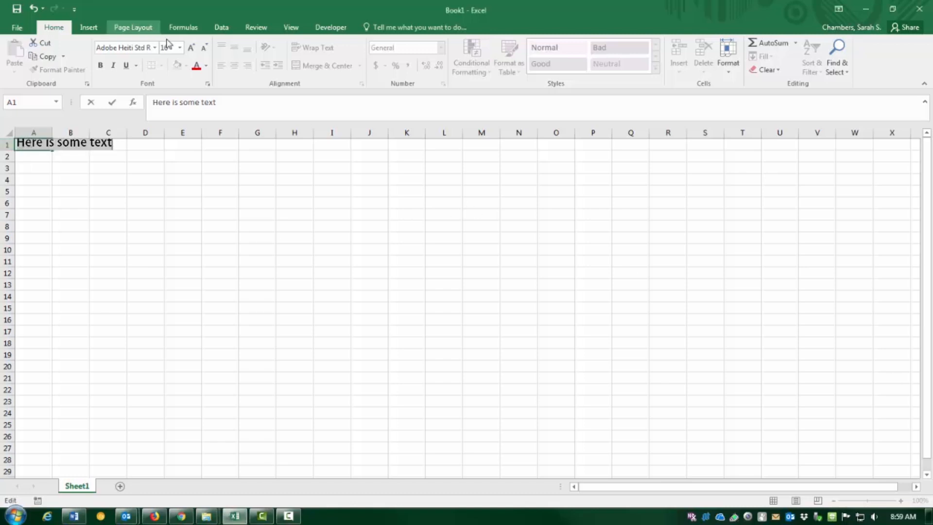
click(192, 49)
click(203, 49)
click(203, 49)
click(203, 49)
click(191, 49)
click(191, 48)
click(191, 49)
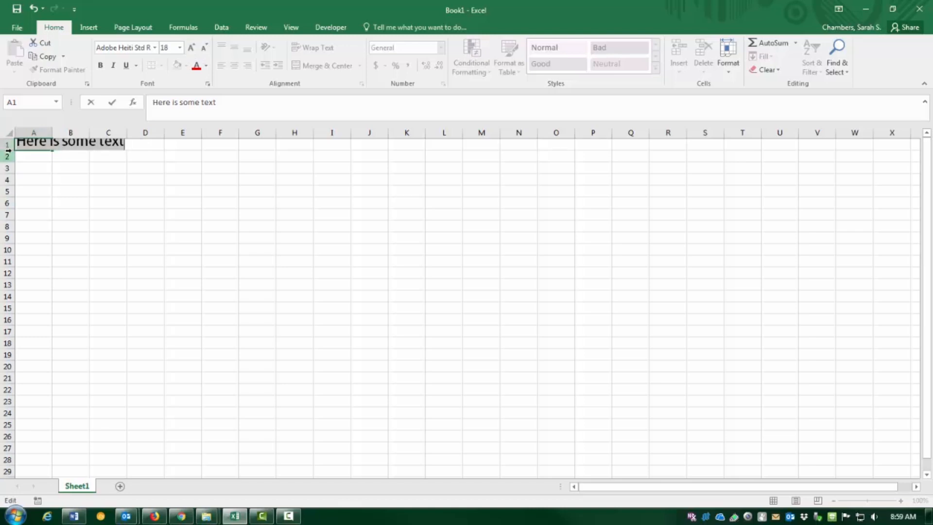
Make row 1 taller and column A wider so the enlarged text fits inside cell A1.
drag(10, 151, 10, 158)
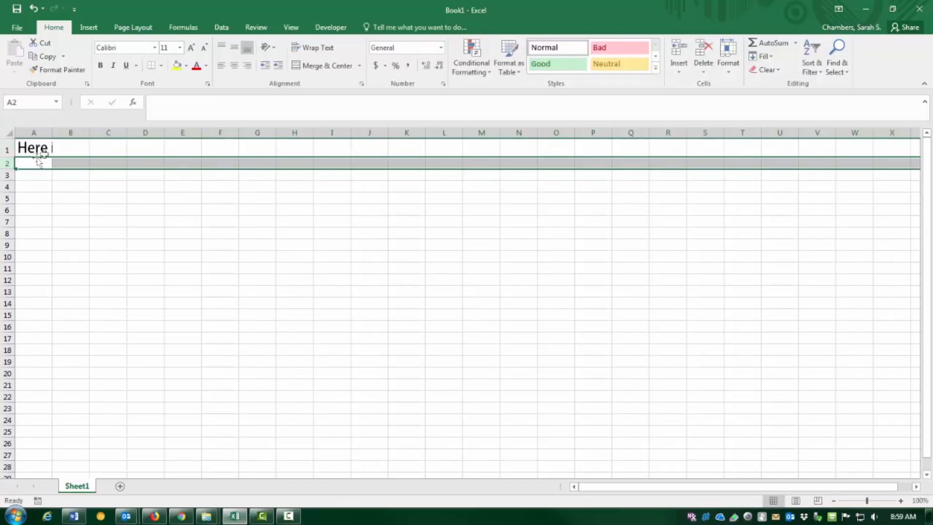
click(49, 148)
drag(52, 136, 127, 136)
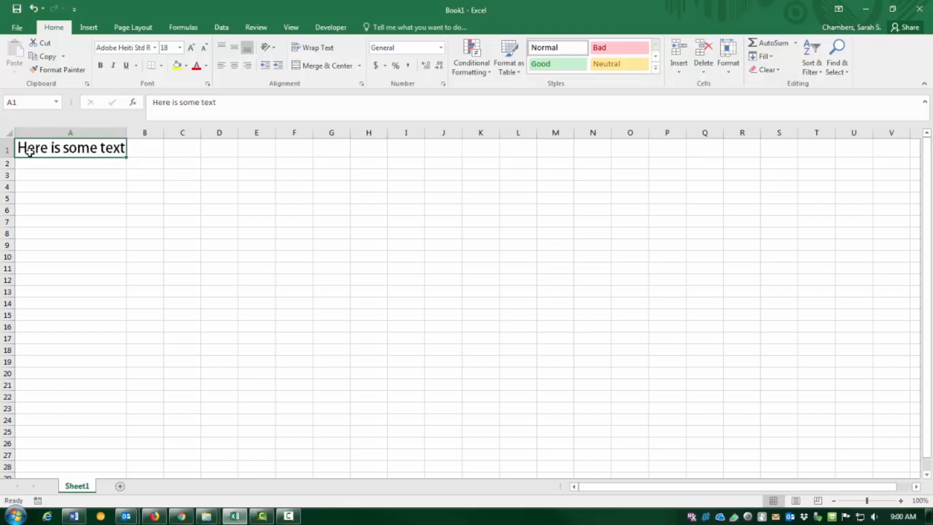
Apply bold, italic and underline to the text in cell A1.
click(90, 213)
click(71, 153)
click(101, 67)
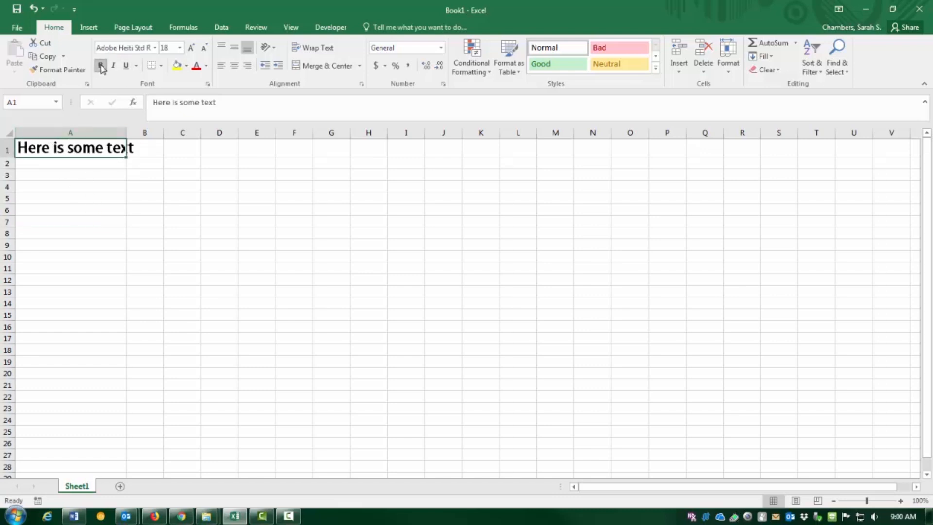
click(113, 65)
click(126, 67)
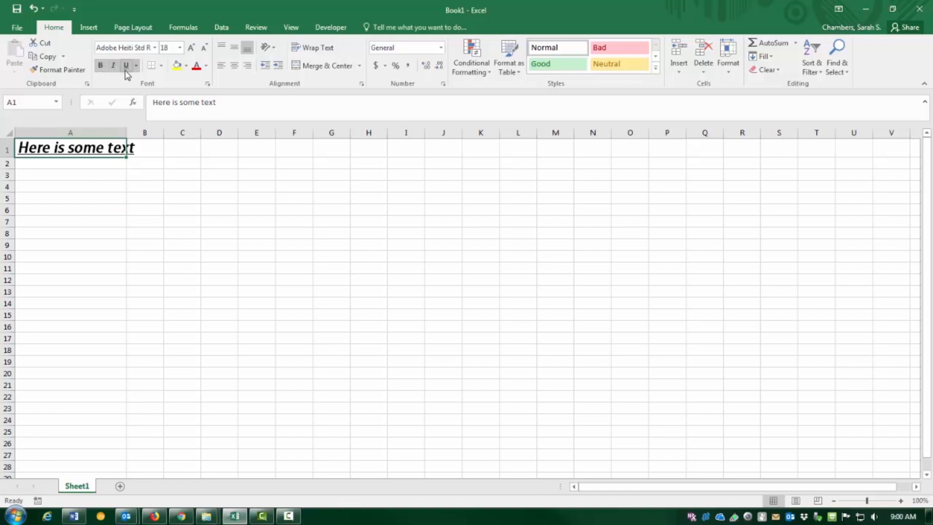
Remove the bold, italic and underline formatting from cell A1.
click(100, 65)
click(113, 65)
click(126, 65)
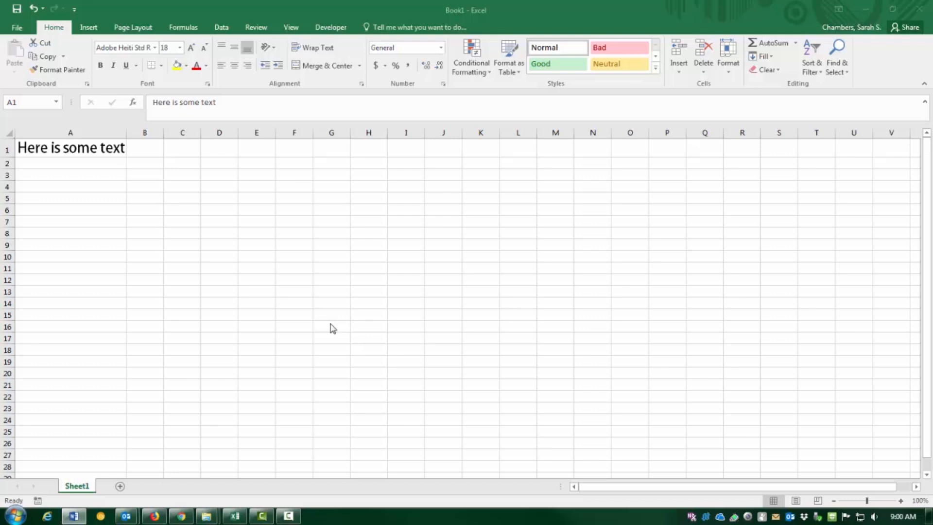
Fill the range A1:D2 with yellow.
click(51, 151)
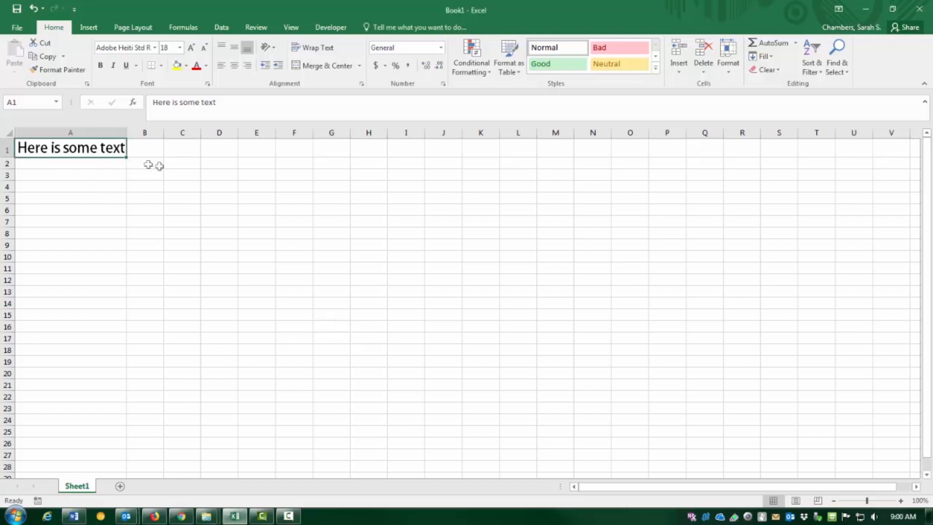
drag(103, 163, 214, 145)
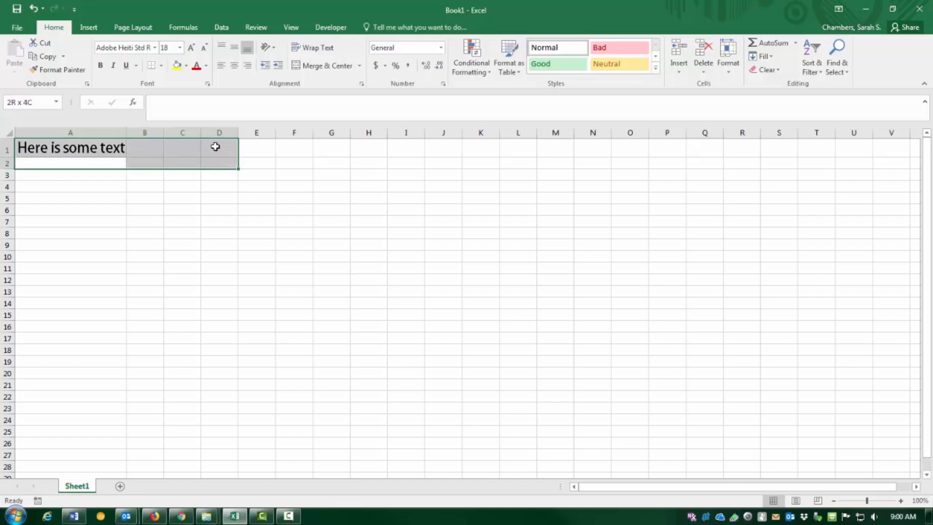
click(177, 69)
click(354, 292)
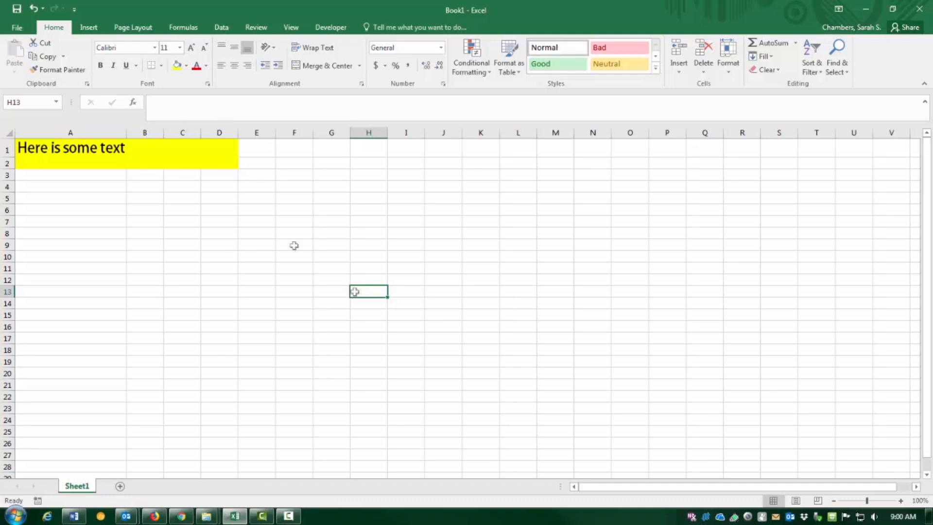
Change the font color of the range A1:D2 to red.
click(48, 146)
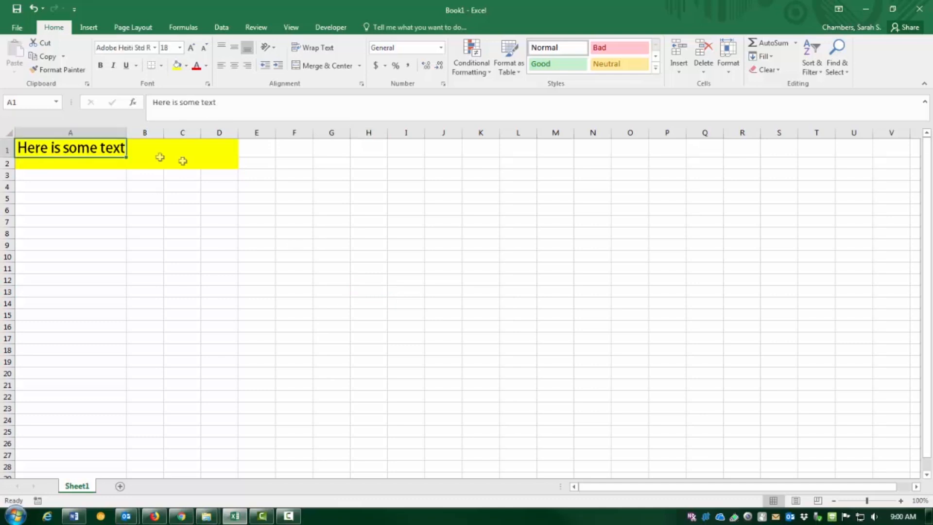
drag(182, 161, 237, 166)
click(196, 65)
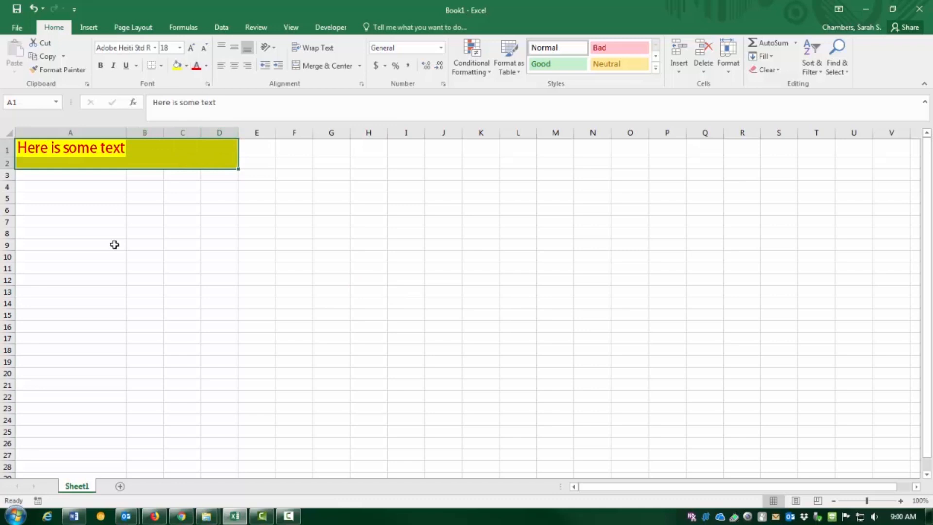
click(114, 245)
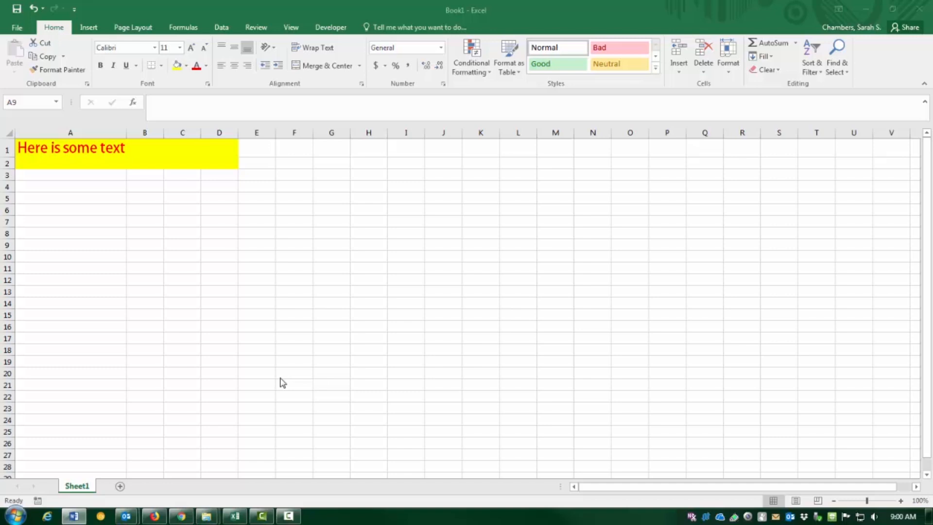
Add a bottom border and a left border to the range B4:E11.
click(125, 188)
drag(126, 188, 269, 262)
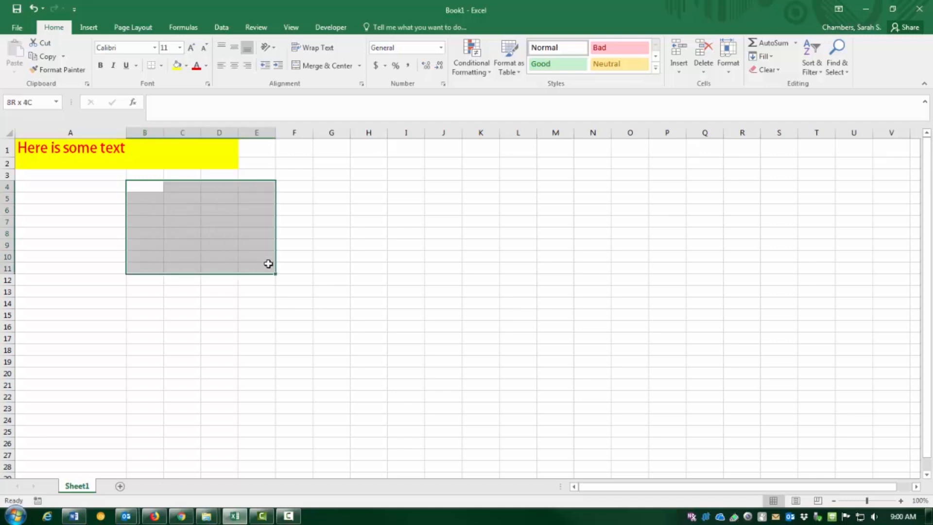
click(161, 66)
click(181, 106)
click(161, 66)
click(170, 122)
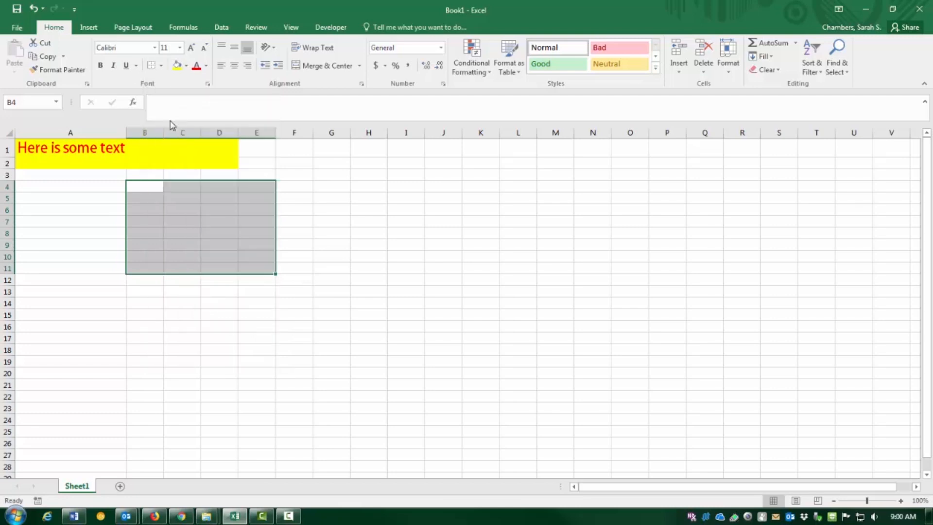
click(183, 371)
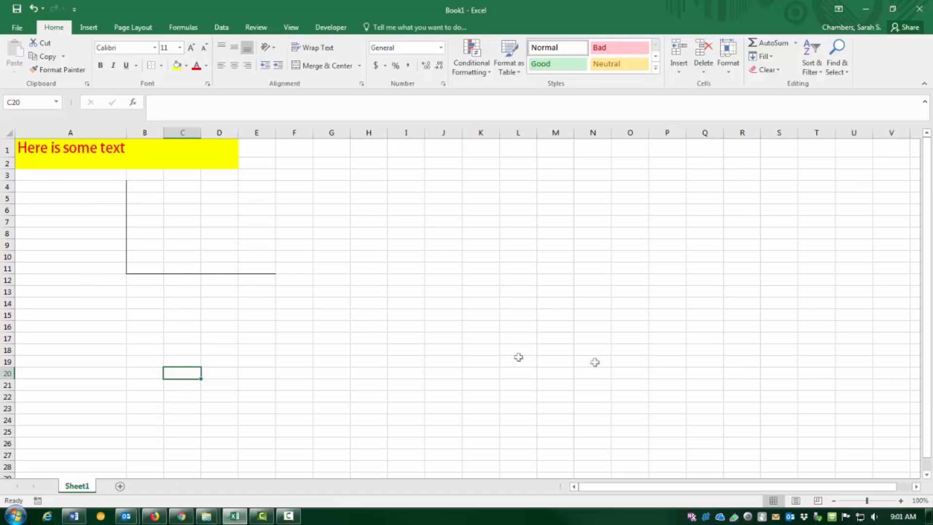
Set the border line color to purple and draw over the left and bottom edges of the bordered block, extending to F11.
click(161, 65)
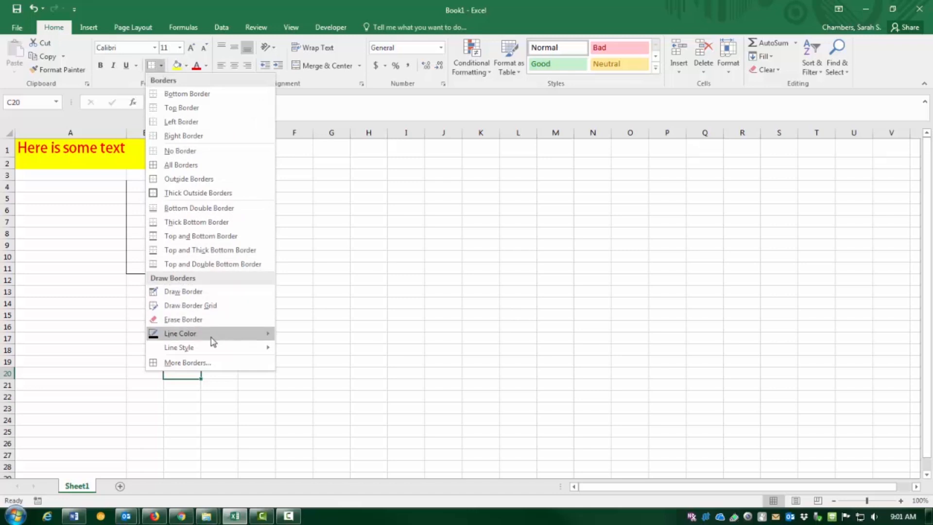
mouse_move(214, 348)
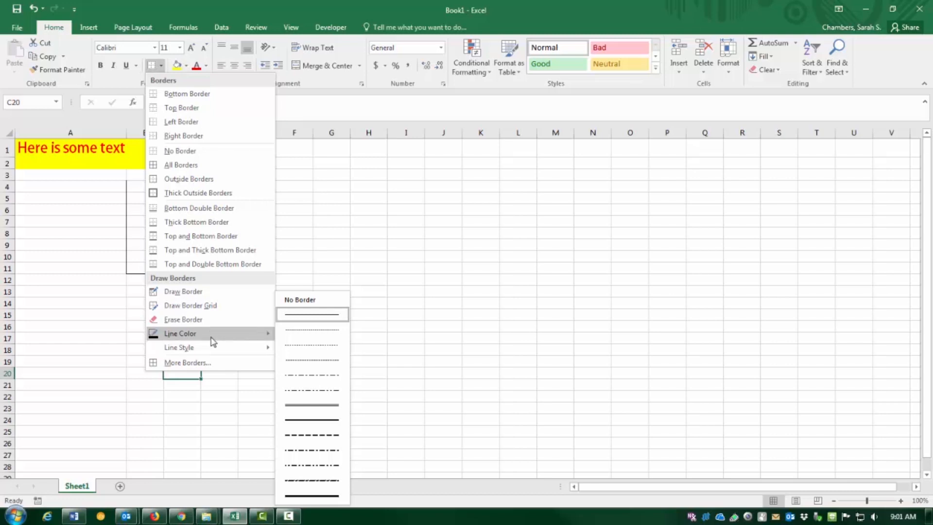
mouse_move(257, 334)
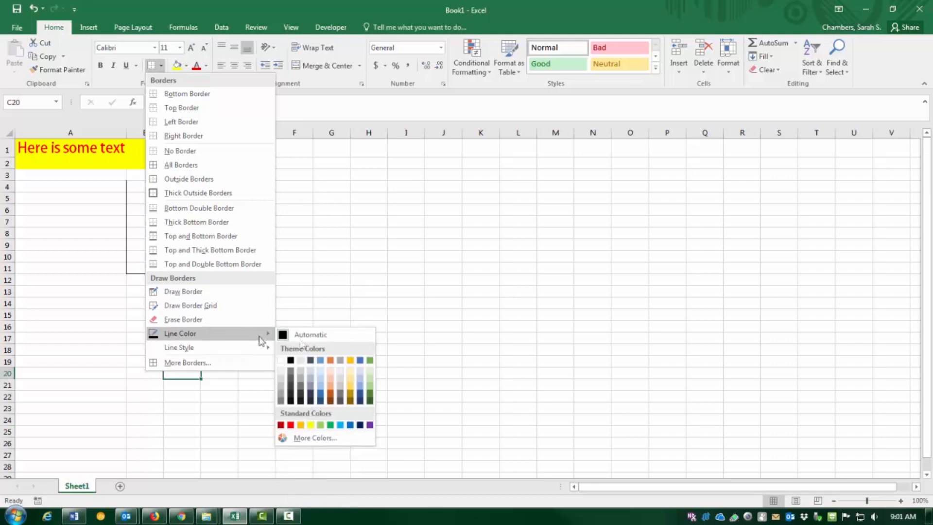
click(370, 425)
mouse_move(128, 190)
mouse_down()
mouse_move(127, 264)
mouse_move(279, 273)
mouse_up()
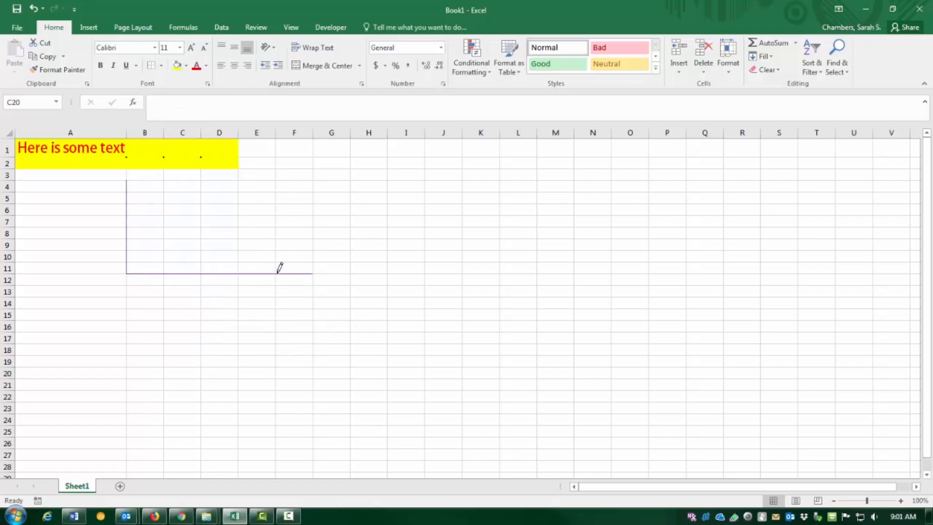
Zoom to 140% and draw a purple border down the right edge of E4:E11.
click(900, 500)
click(900, 501)
click(900, 501)
click(900, 501)
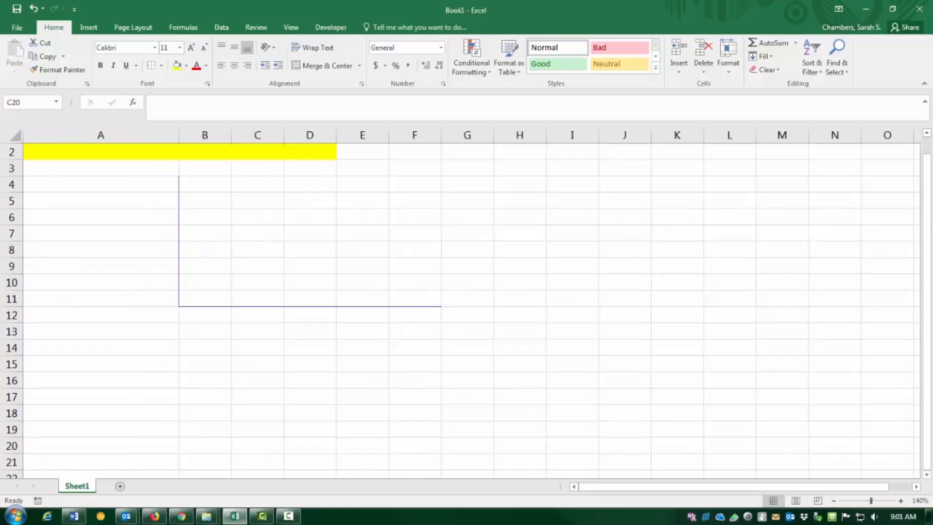
drag(388, 176, 388, 292)
key(alt+Tab)
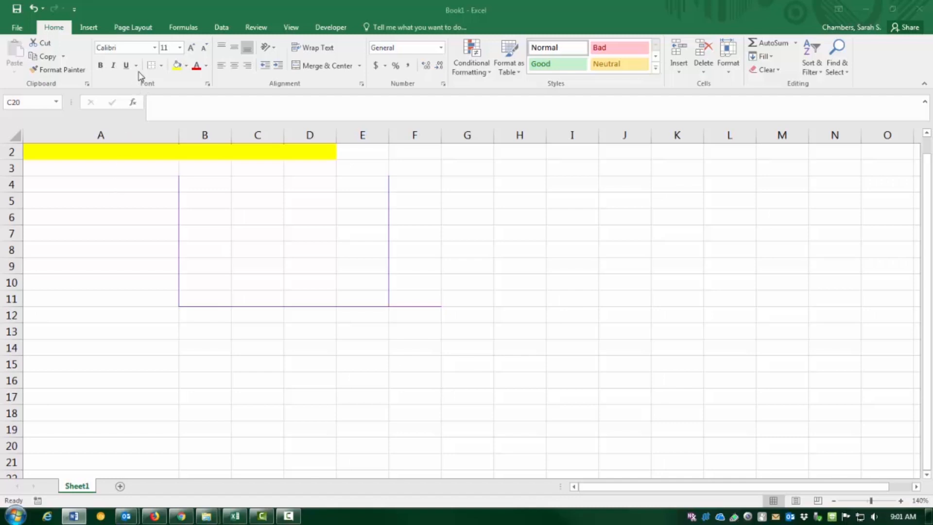
Choose the thick dashed border line style and draw borders with it over the block starting at B4.
click(161, 70)
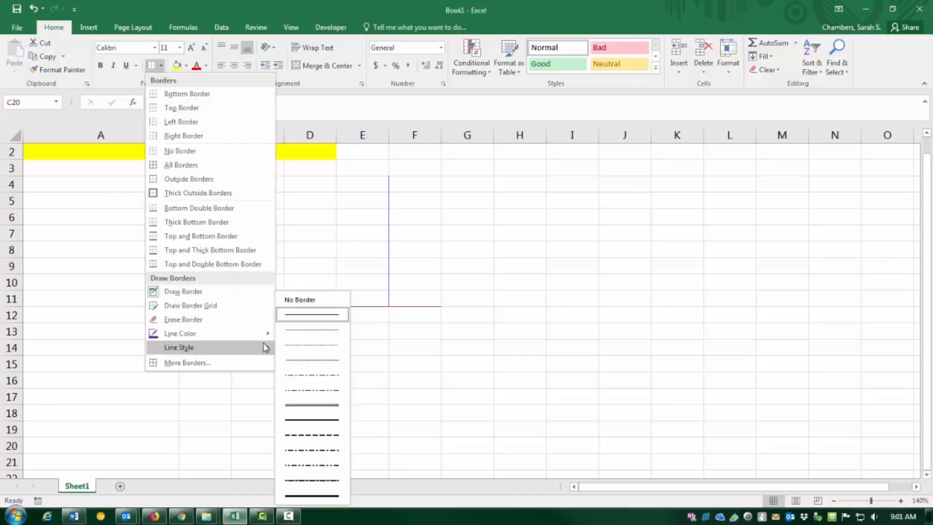
click(314, 436)
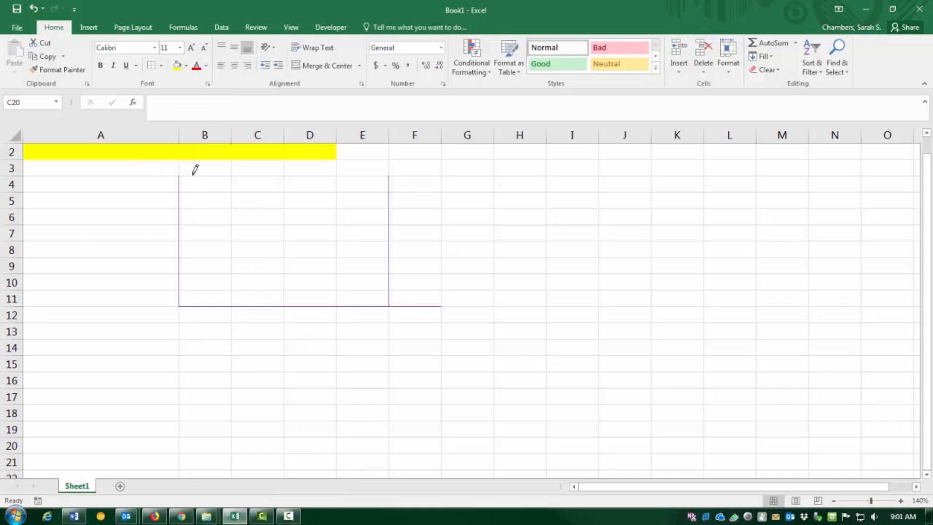
mouse_move(191, 178)
mouse_down()
mouse_move(189, 296)
mouse_move(419, 296)
mouse_up()
drag(397, 173, 402, 337)
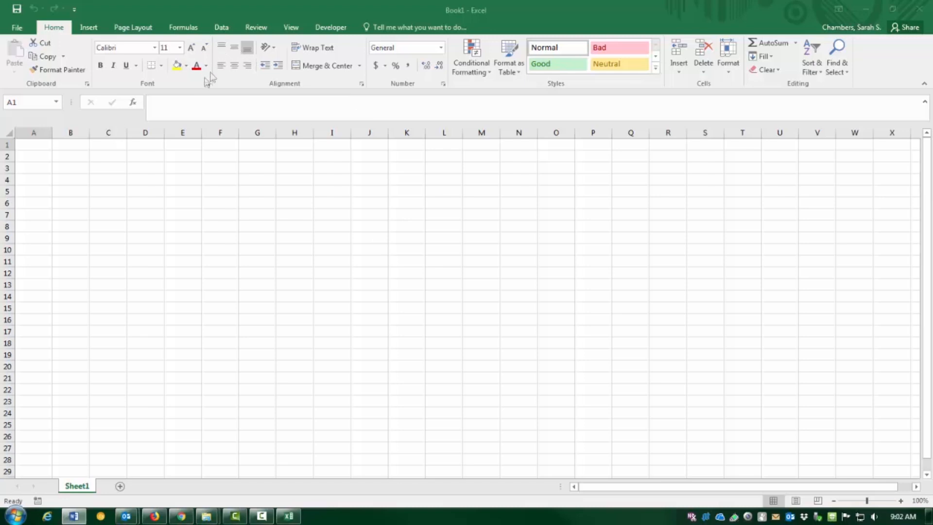
Widen columns A and B in the blank sheet and enter "This is some text" in A2.
click(151, 151)
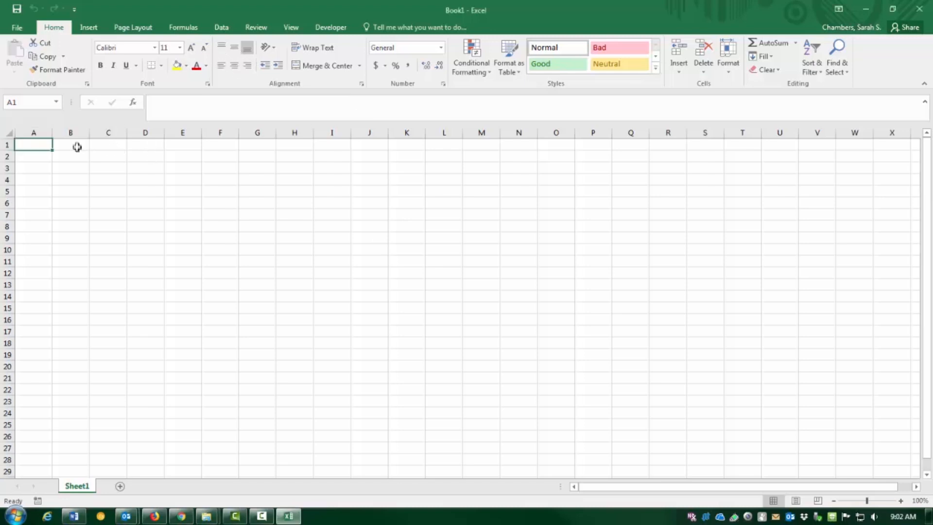
drag(53, 134, 230, 145)
click(51, 157)
text(This is)
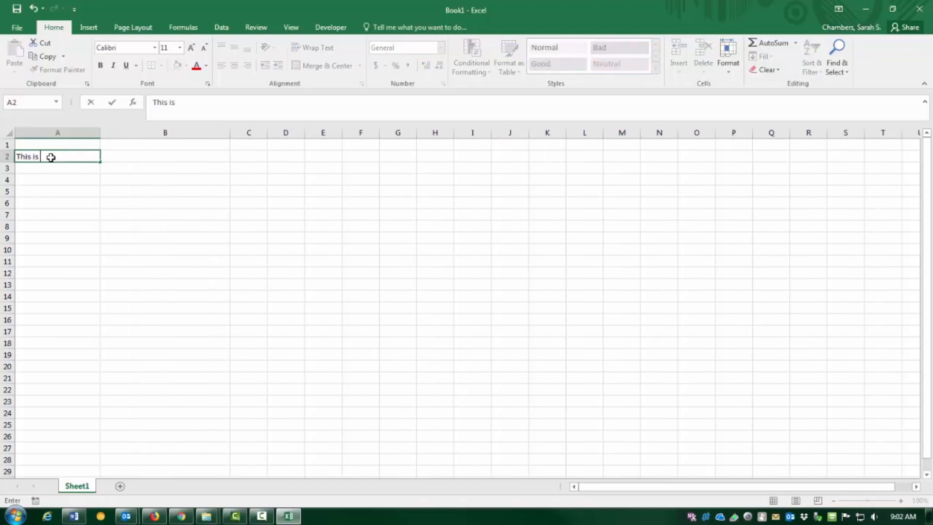
text( some text)
key(Tab)
Enter Apples, Oranges, Bananas and Grapes down column B in cells B2 to B5.
text(A)
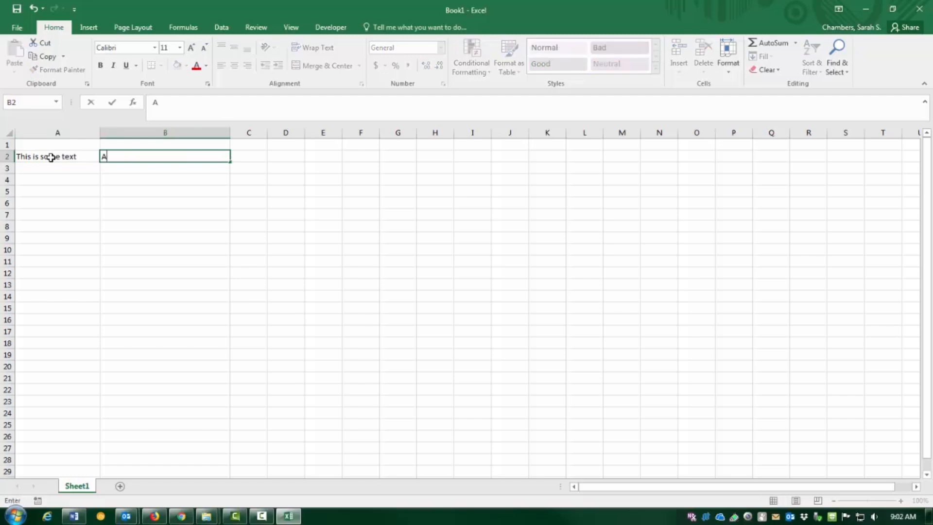
text(pples)
key(Return)
text(Oranges)
key(ctrl+Return)
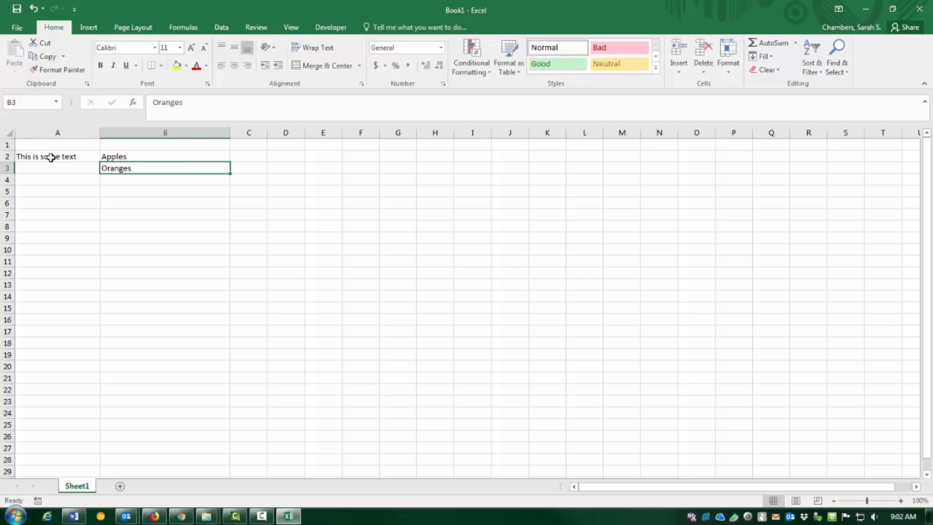
click(146, 182)
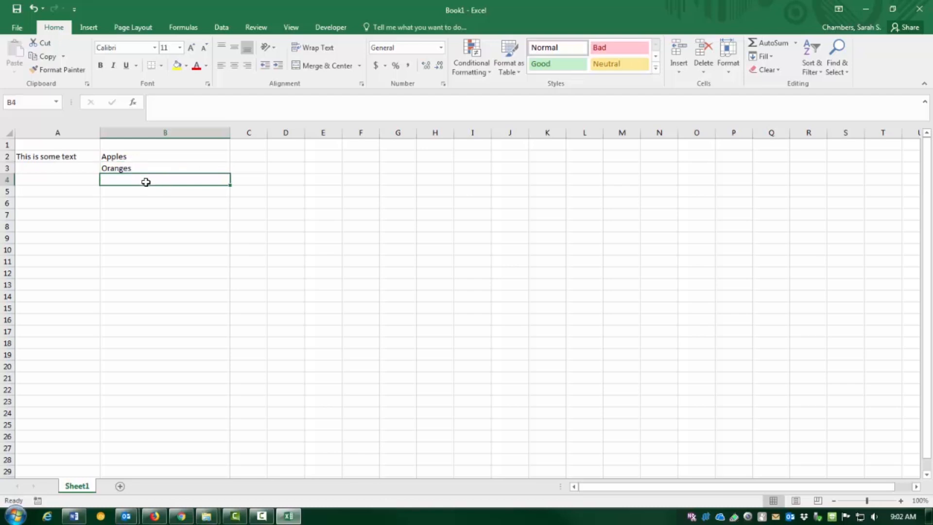
text(Ban)
key(BackSpace)
text(as)
key(Return)
text(Grapes)
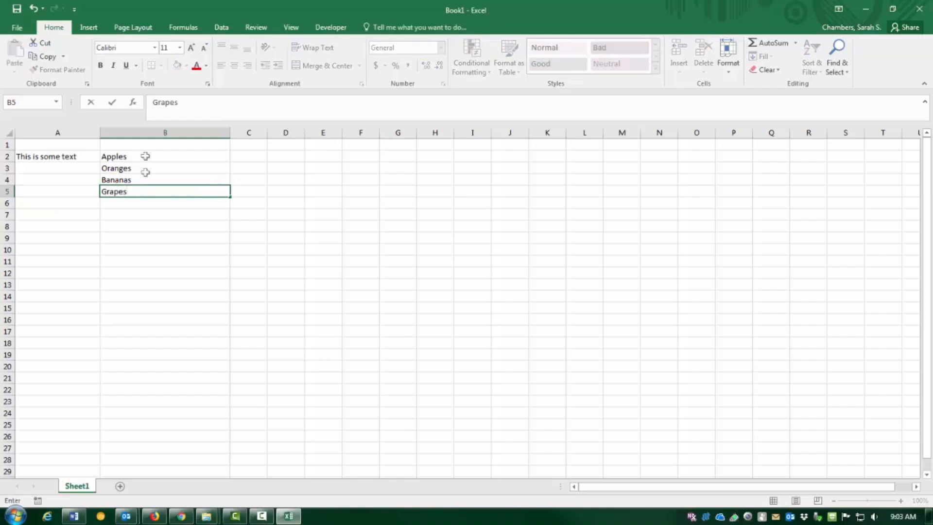
Center the fruit names in B2:B5, and switch them to right alignment.
drag(145, 155, 145, 193)
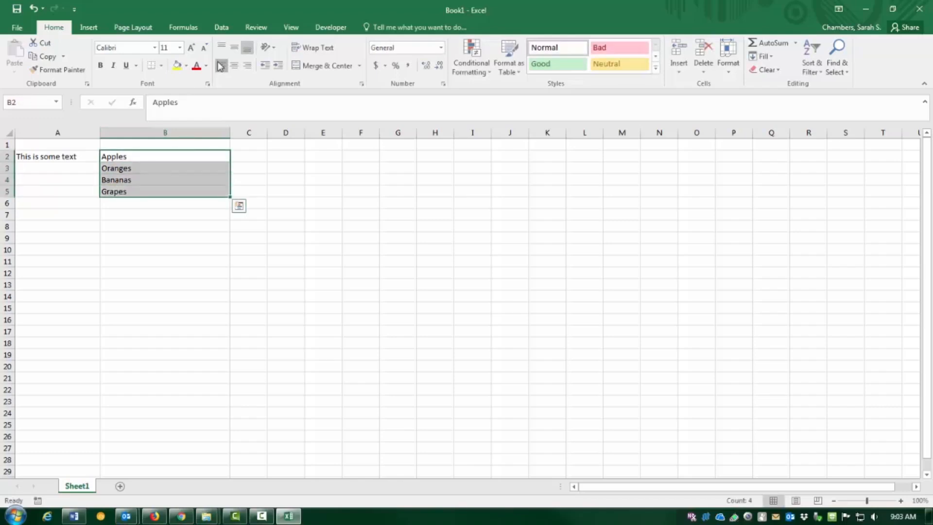
click(234, 66)
click(248, 68)
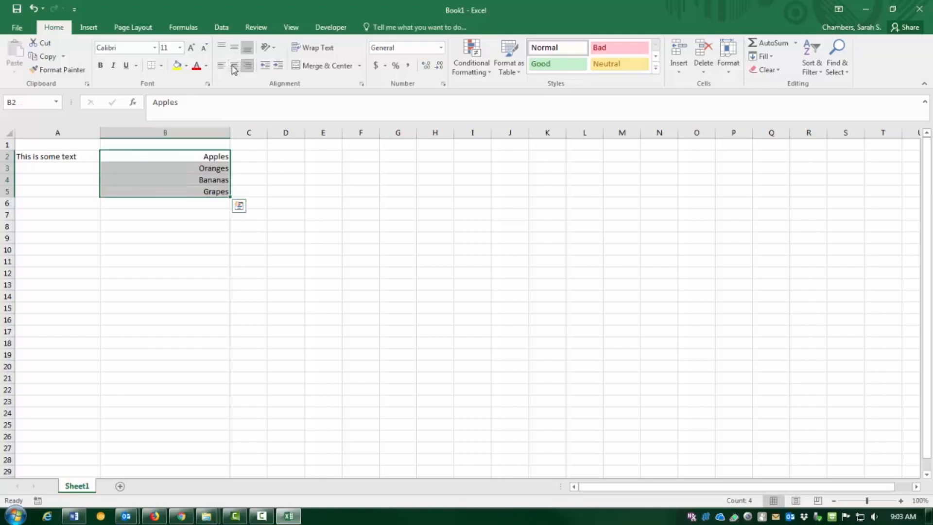
Left-align the fruit names in B2:B5, and indent Oranges, Bananas and Grapes one level.
click(221, 65)
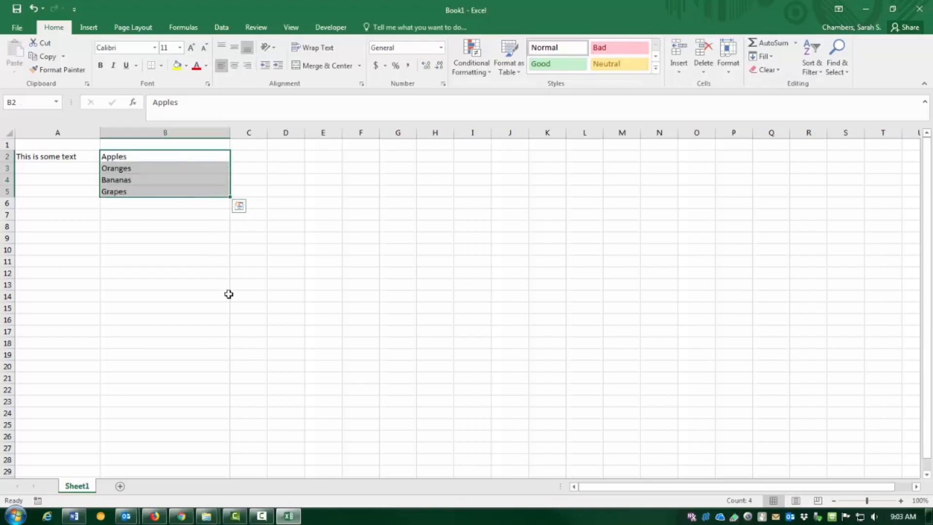
click(74, 516)
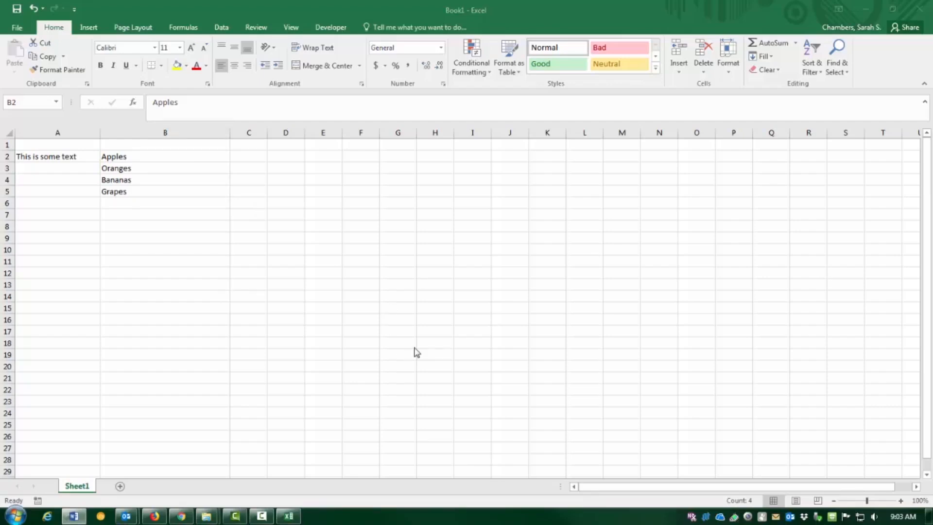
click(155, 173)
click(131, 170)
click(276, 68)
click(156, 183)
click(275, 69)
click(112, 192)
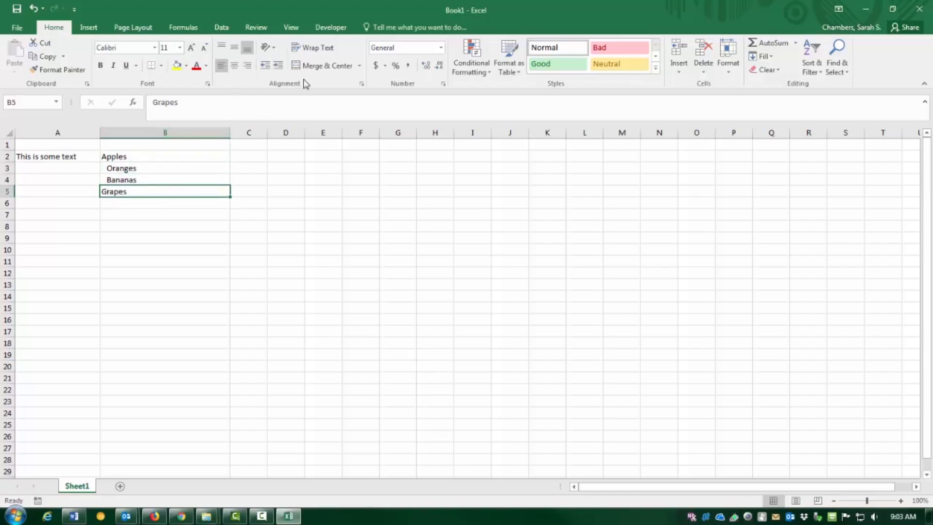
click(276, 66)
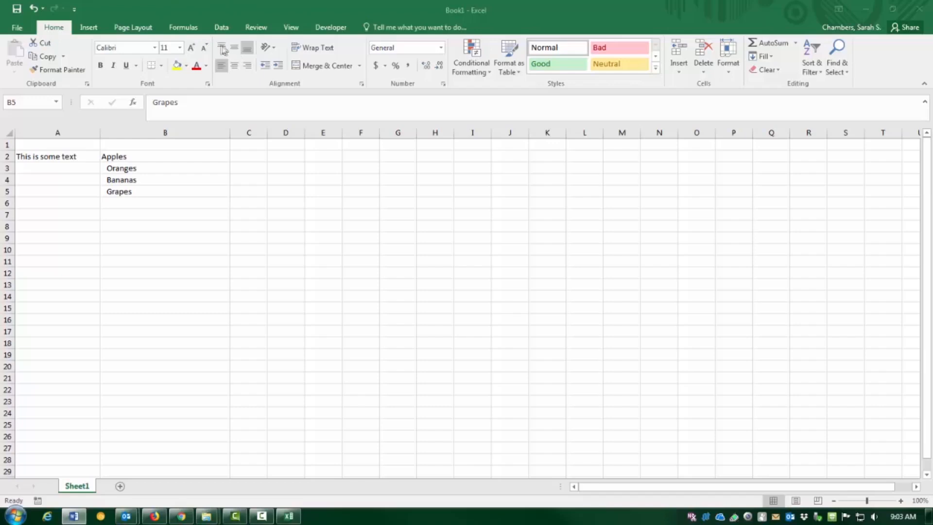
Try middle and top vertical alignment on the prices in B9:B10, and settle on bottom alignment.
click(237, 47)
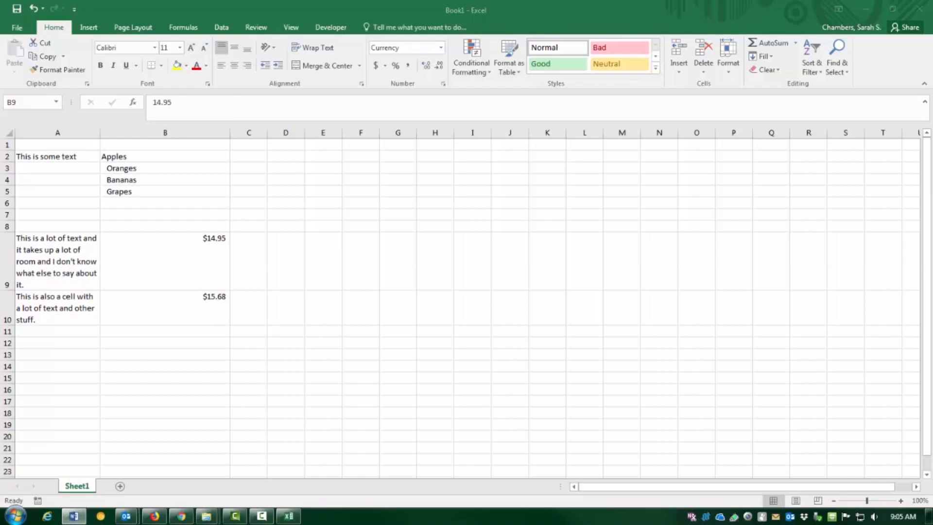
click(186, 268)
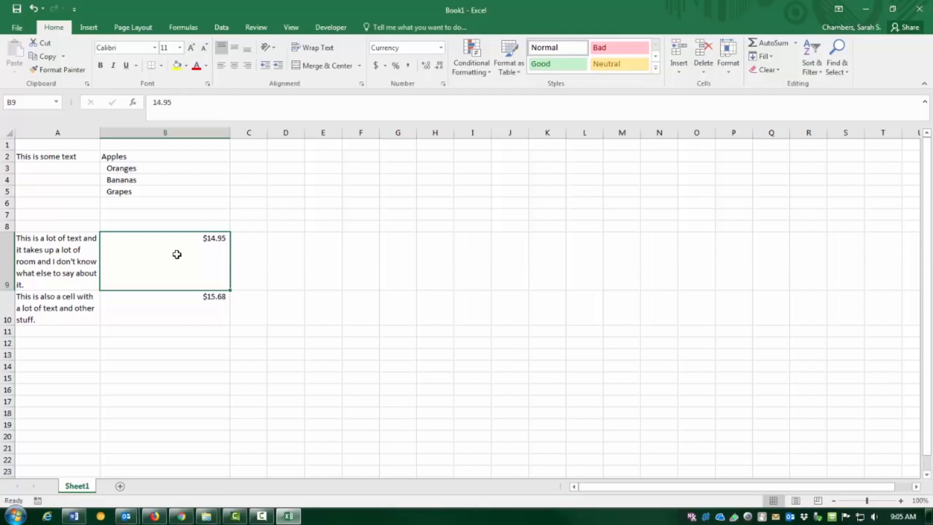
drag(177, 266, 177, 312)
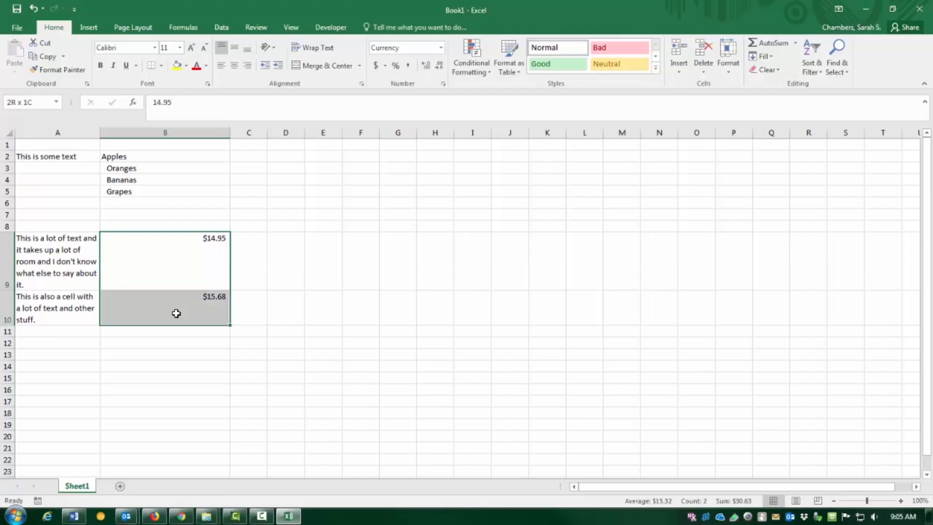
click(238, 49)
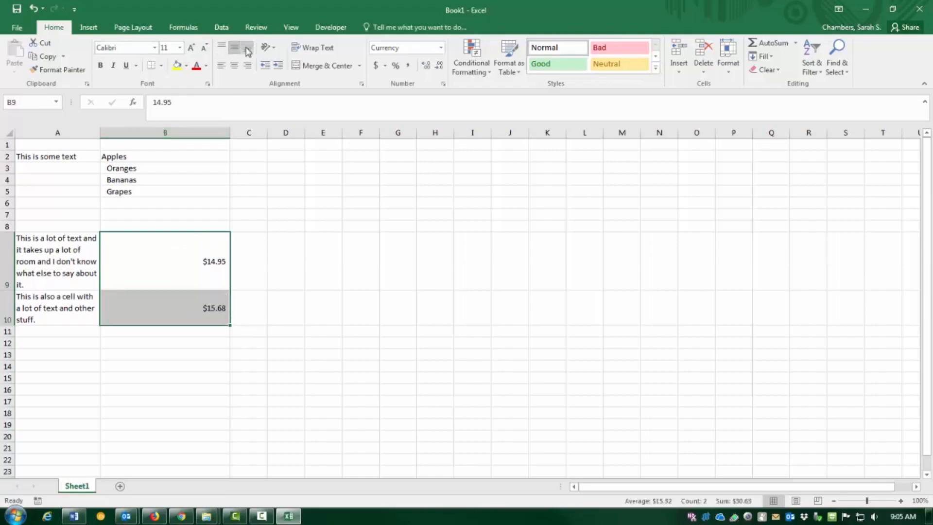
click(248, 49)
click(234, 49)
click(221, 47)
click(234, 49)
click(247, 48)
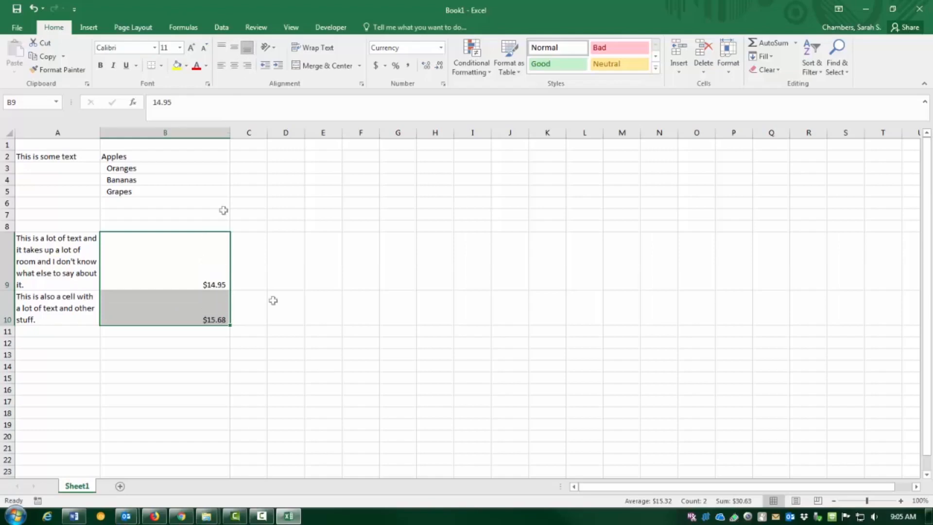
click(426, 316)
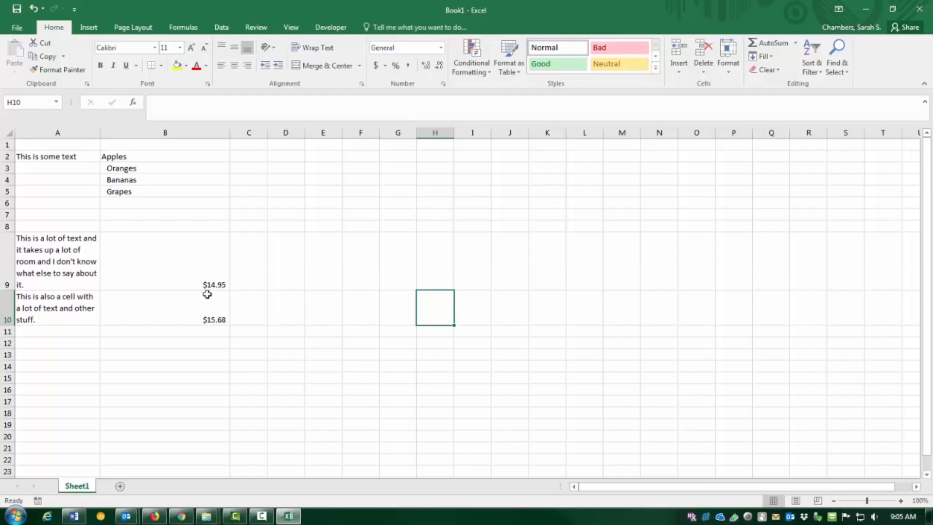
Angle the price in B9 clockwise and rotate the price in B10 downward.
click(198, 240)
click(272, 47)
click(285, 78)
click(176, 304)
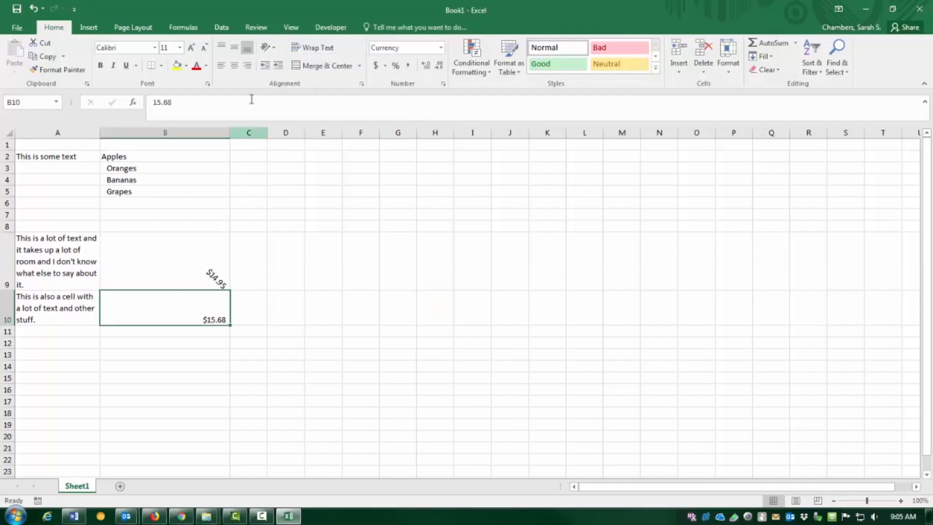
click(272, 50)
click(308, 116)
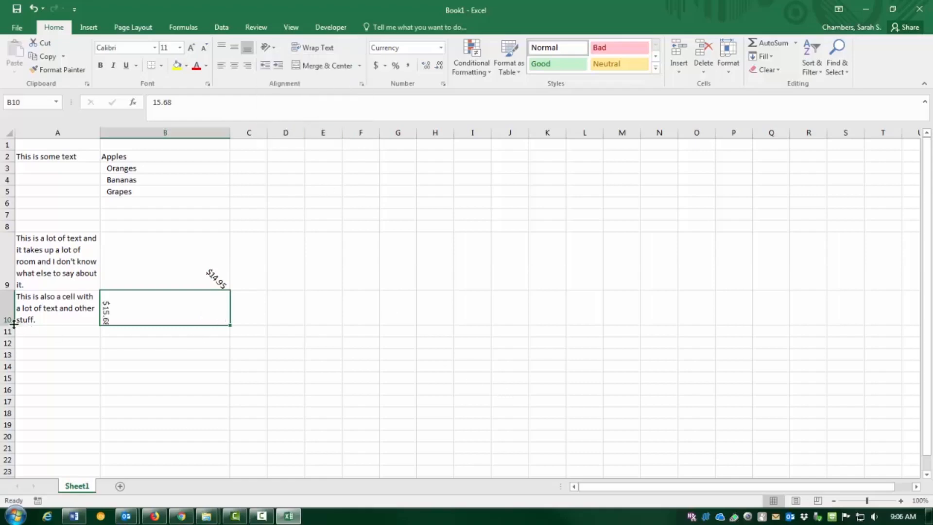
Increase the height of row 10 and top-align the rotated price in B10.
drag(8, 322, 8, 333)
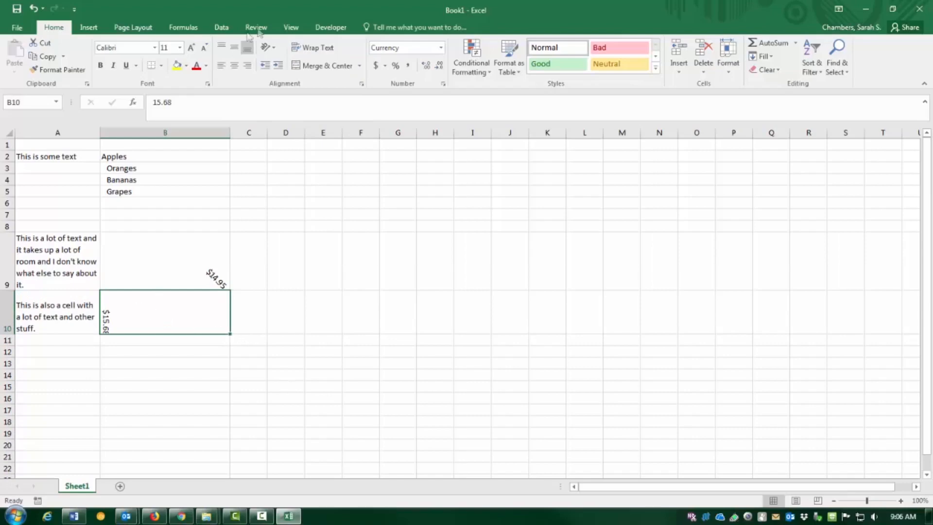
click(221, 50)
click(369, 258)
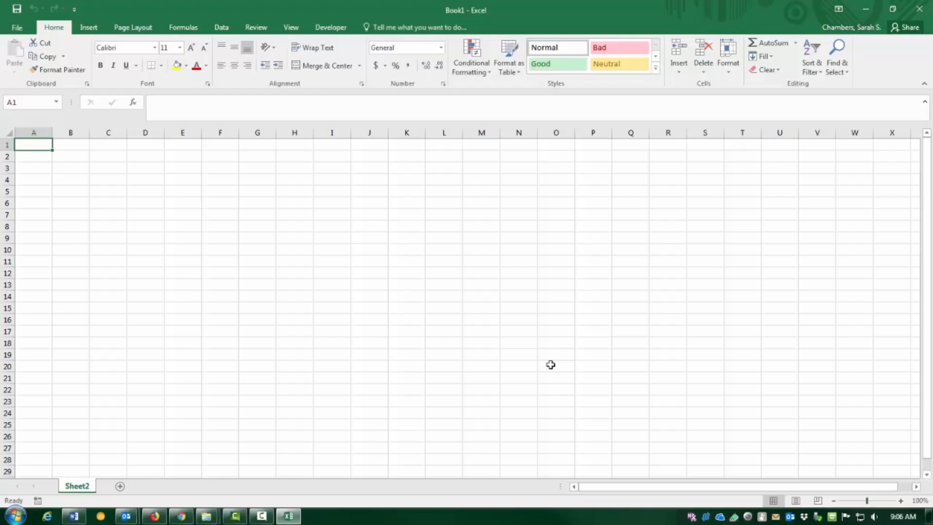
Apply the 40% - Accent2 cell style to the range A1:F10.
drag(42, 144, 219, 250)
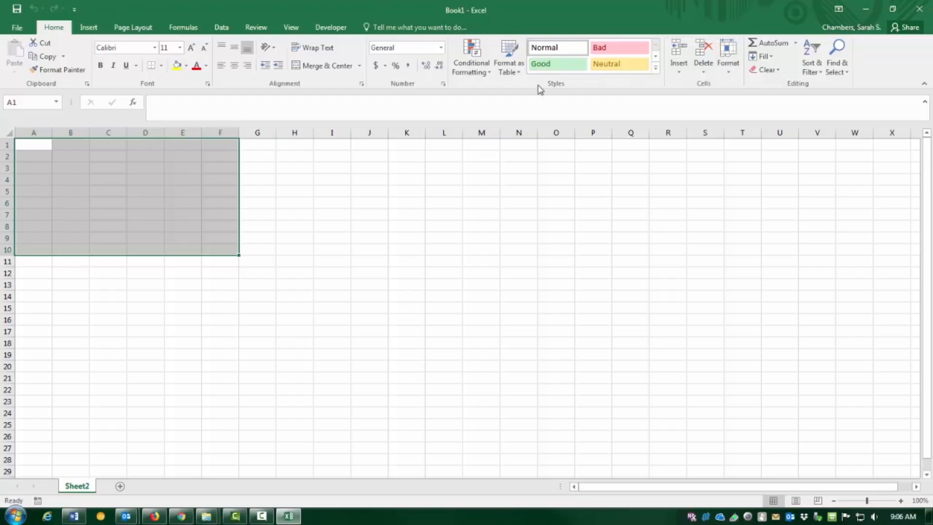
click(655, 68)
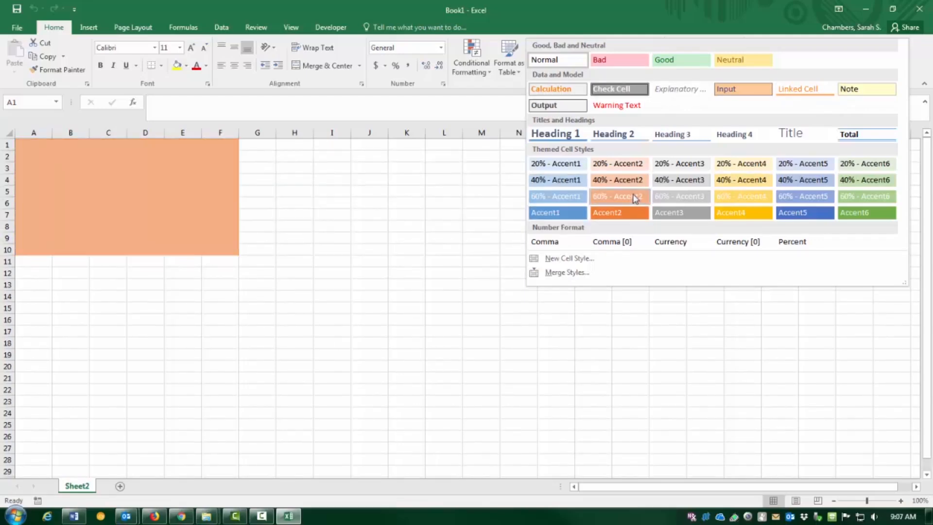
click(637, 180)
click(539, 305)
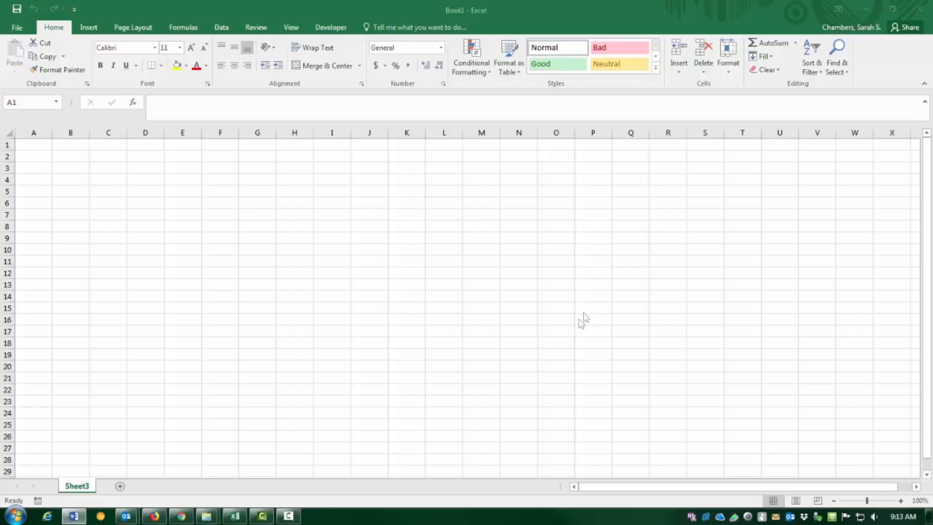
Enter 14.65, 2.30, 14.00, 15.63 and 1300.45 down column B in cells B2 to B6.
click(104, 155)
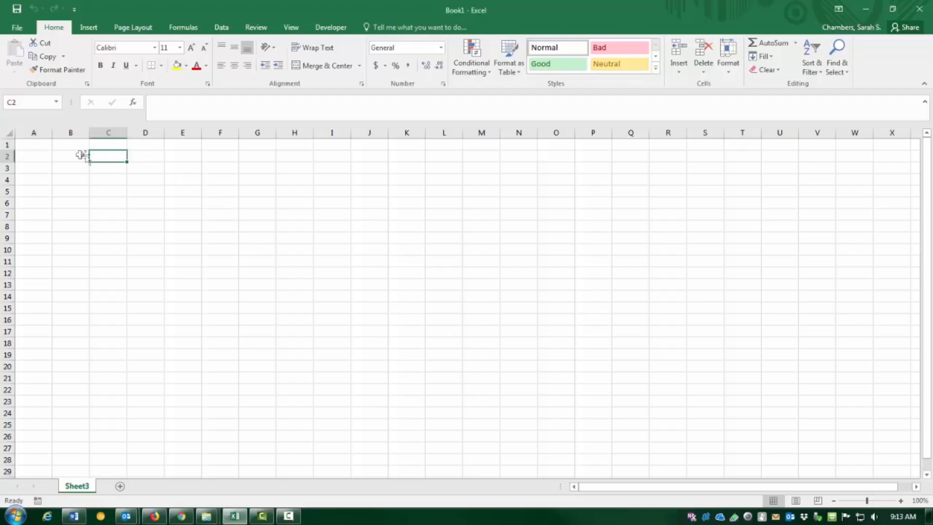
click(81, 155)
text(14.65)
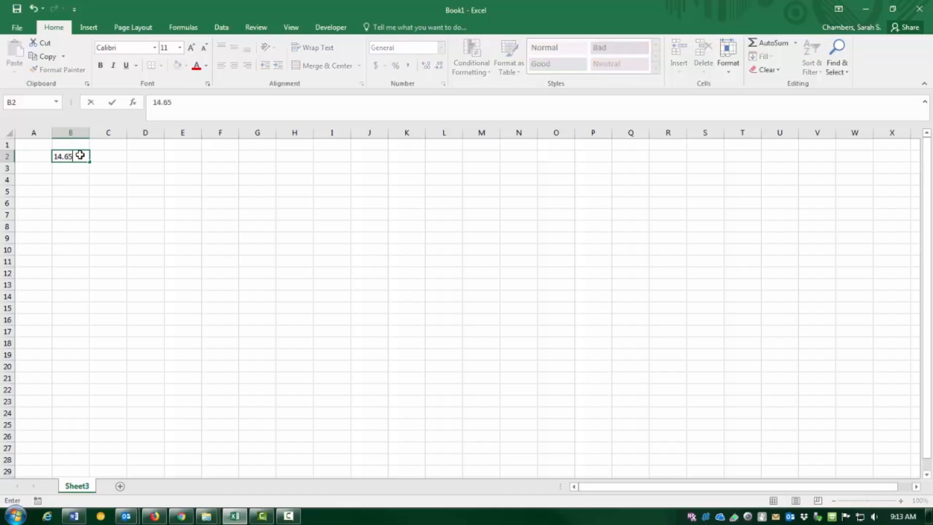
key(Return)
text(0)
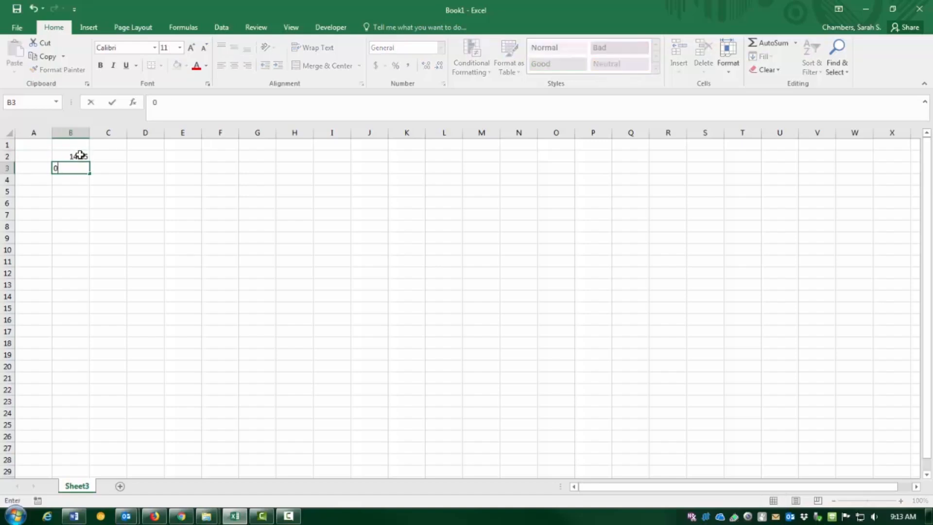
text(2.30)
key(Return)
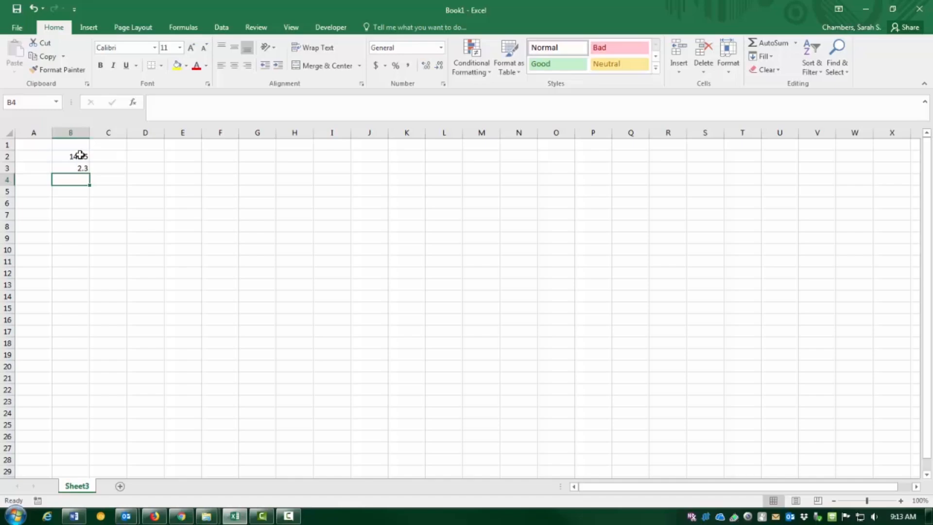
text(14.00)
key(Return)
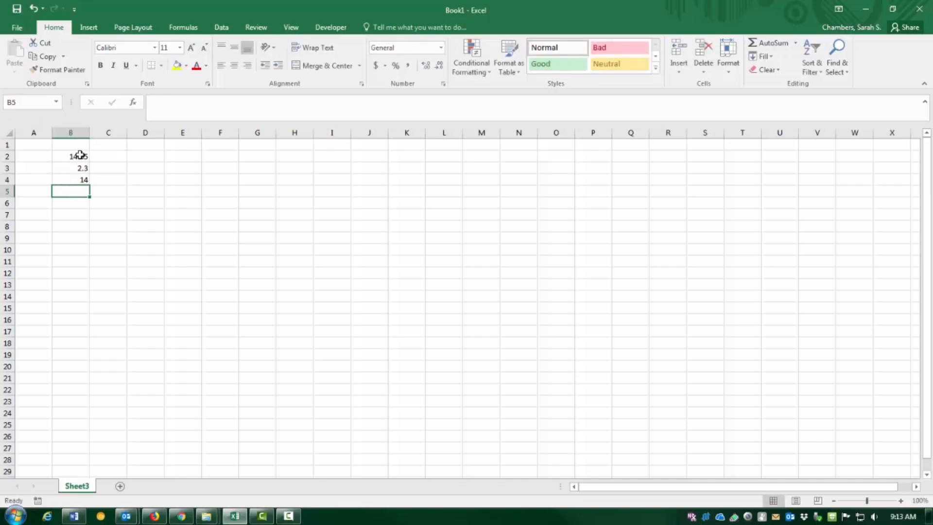
text(15.63)
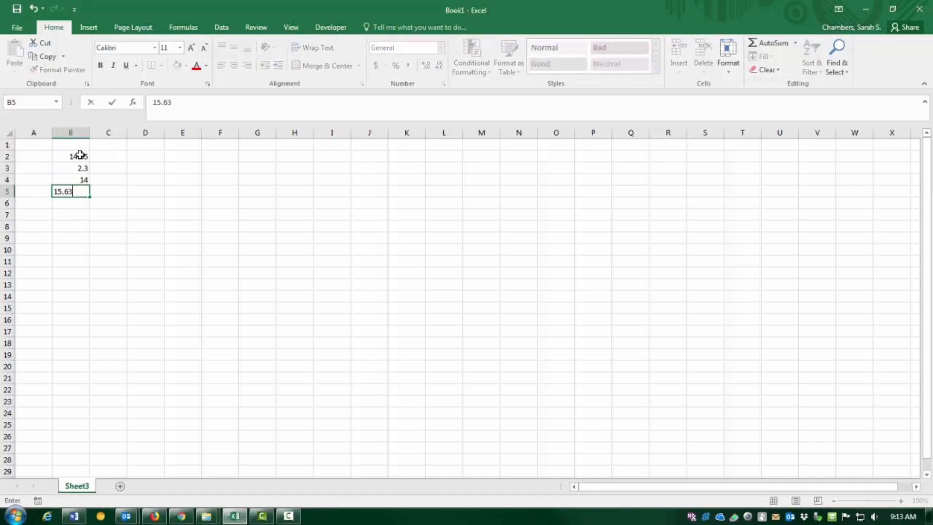
key(Return)
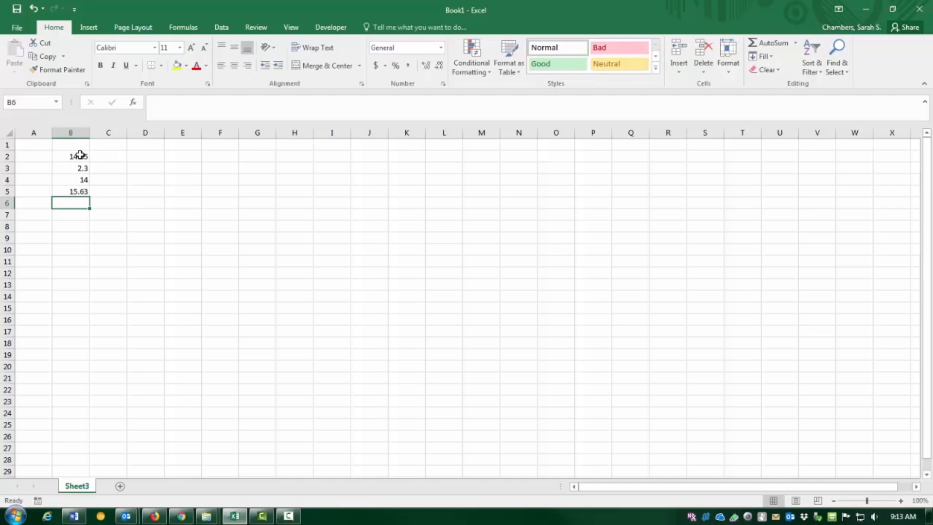
text(1300)
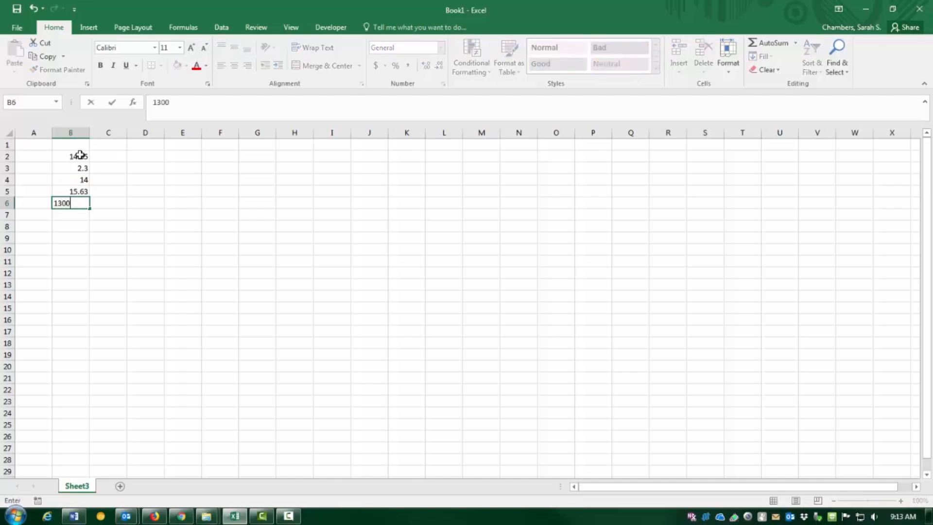
text(.45)
key(Return)
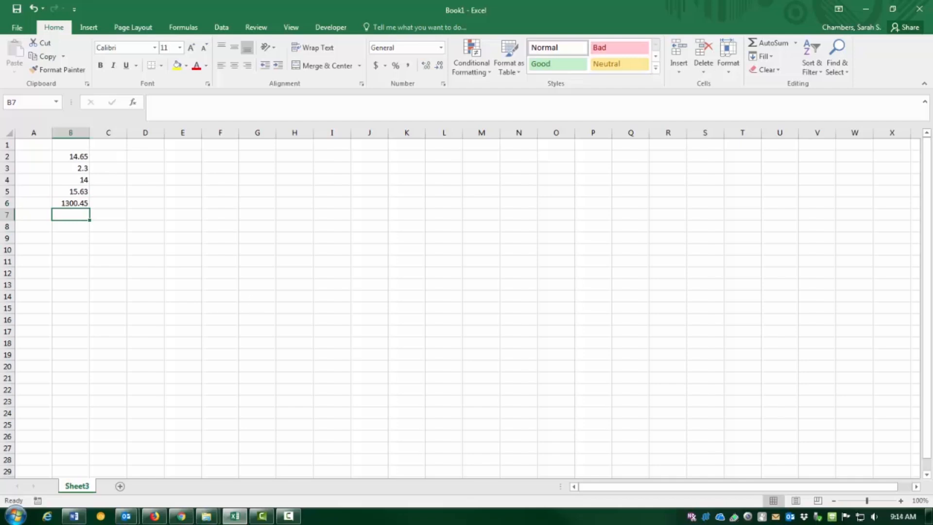
Apply the Currency number format to cells B1:B10.
key(alt+Tab)
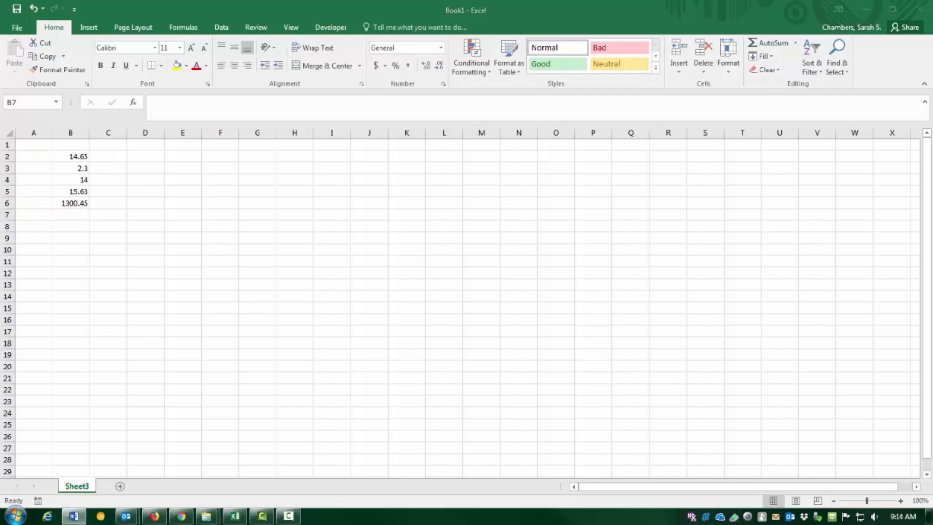
key(alt+Tab)
click(70, 142)
drag(70, 142, 69, 247)
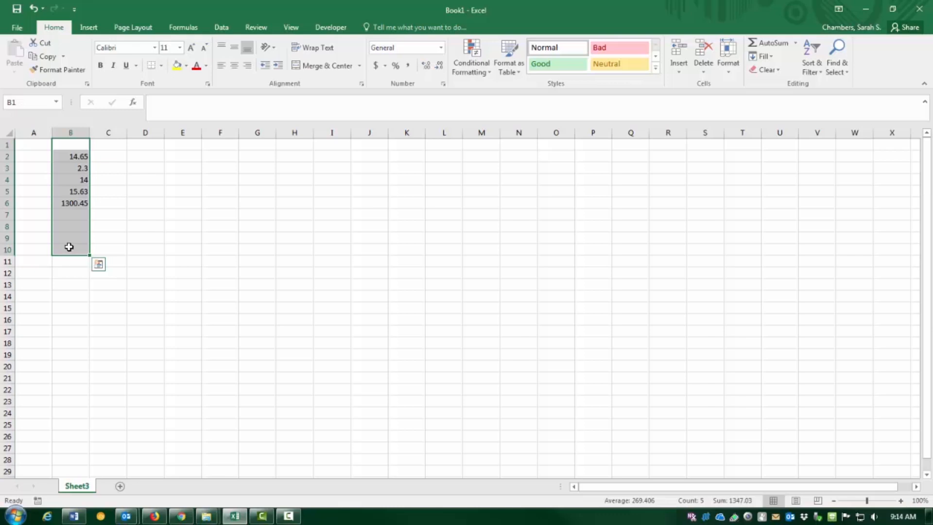
click(434, 50)
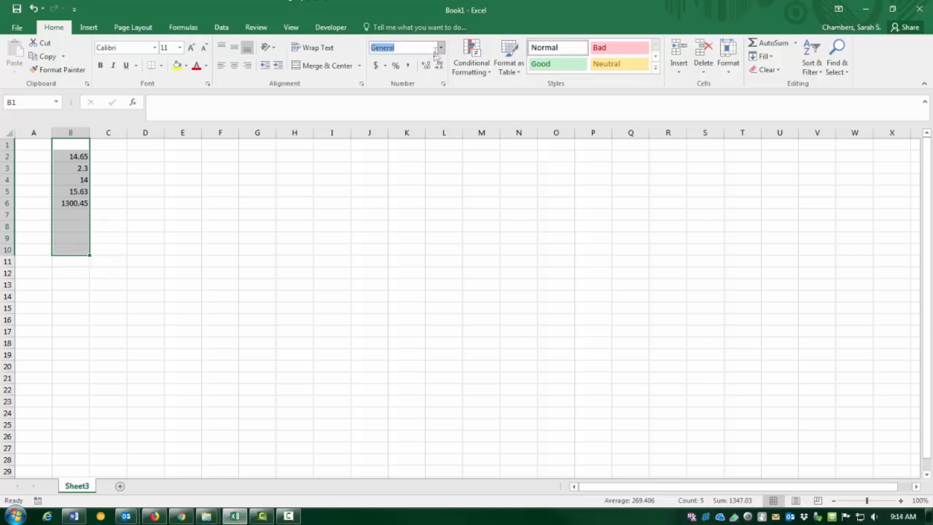
click(440, 47)
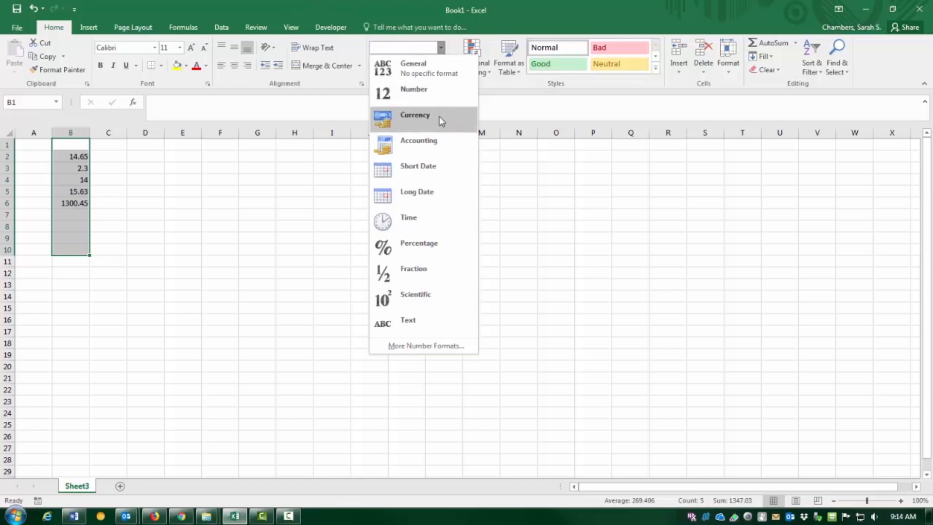
click(439, 116)
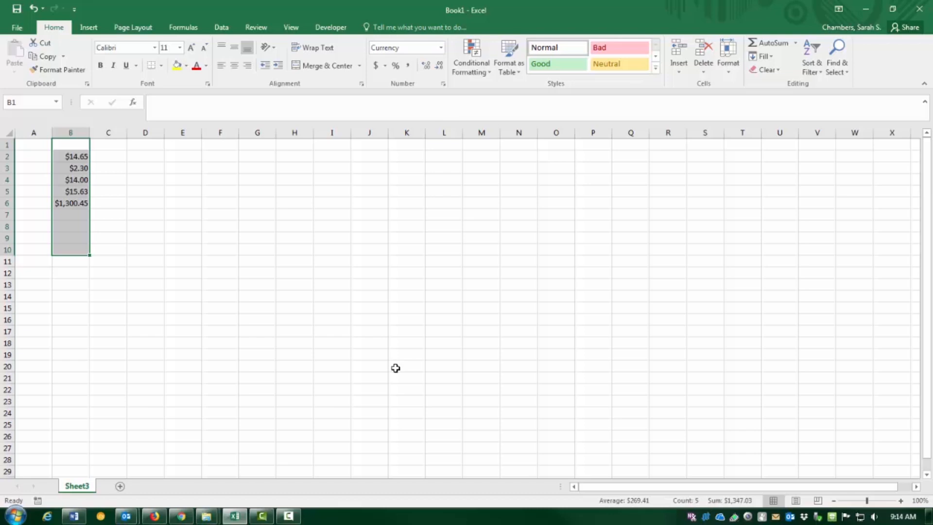
Enter the times 12:00, 13:56, 2:00, 4:35 and 23:47 down column G in cells G2 to G6.
click(255, 157)
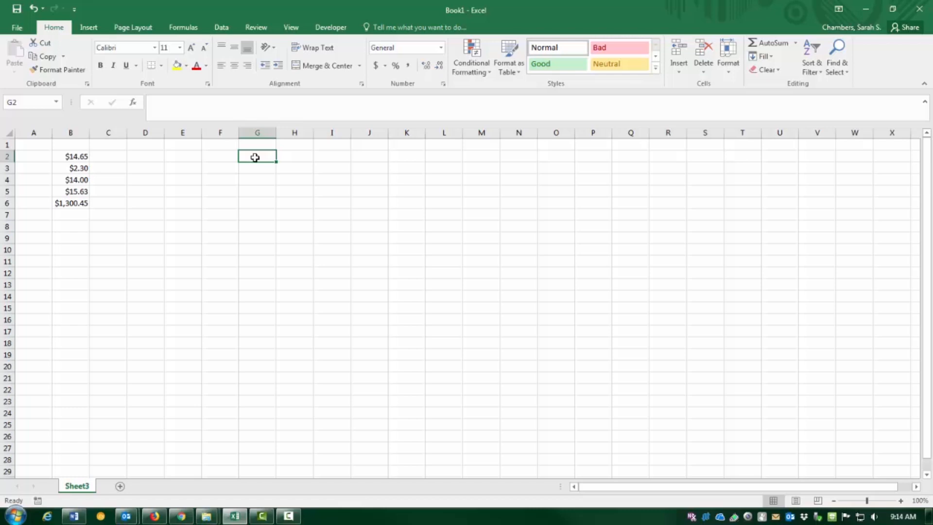
text(12:00)
key(Return)
text(13:56)
key(Return)
text(2:00)
key(Return)
text(4:35)
key(Return)
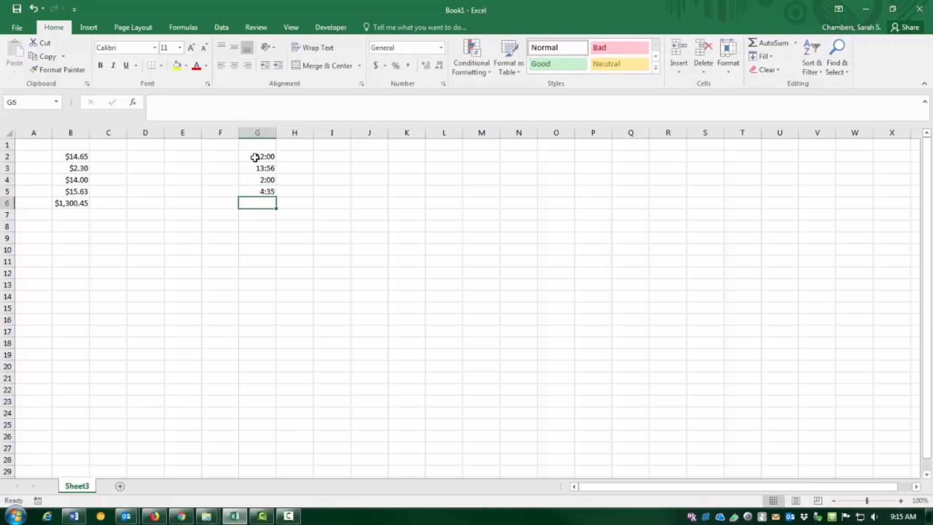
text(23:47)
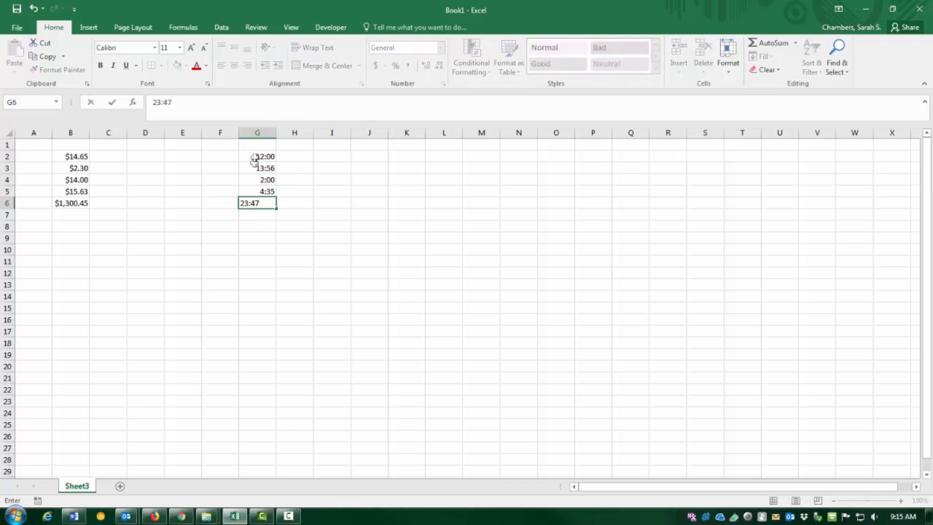
click(331, 261)
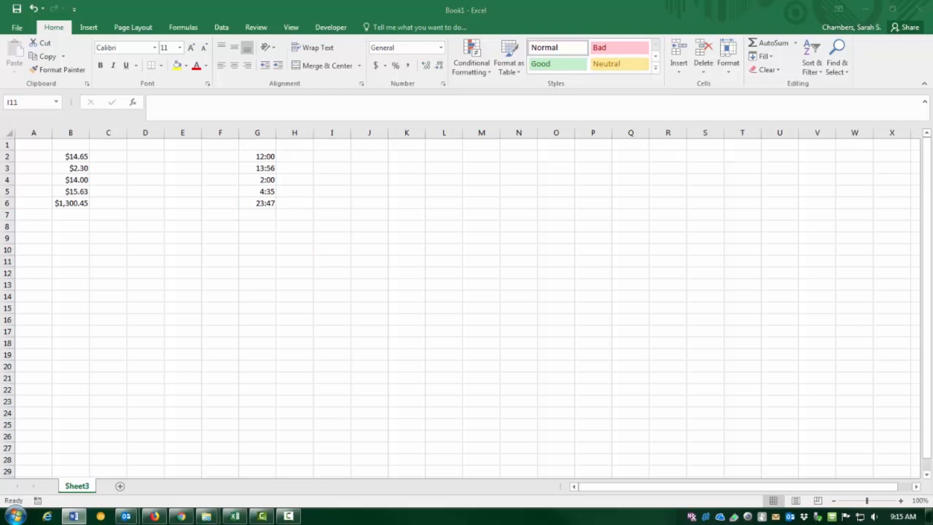
Apply the Time number format to cells G1:G9.
click(248, 140)
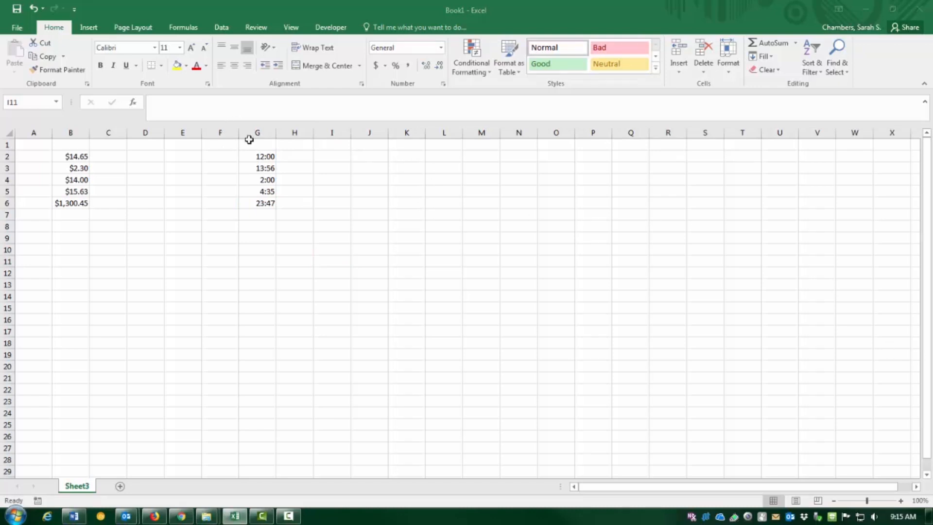
drag(260, 141, 252, 242)
click(441, 47)
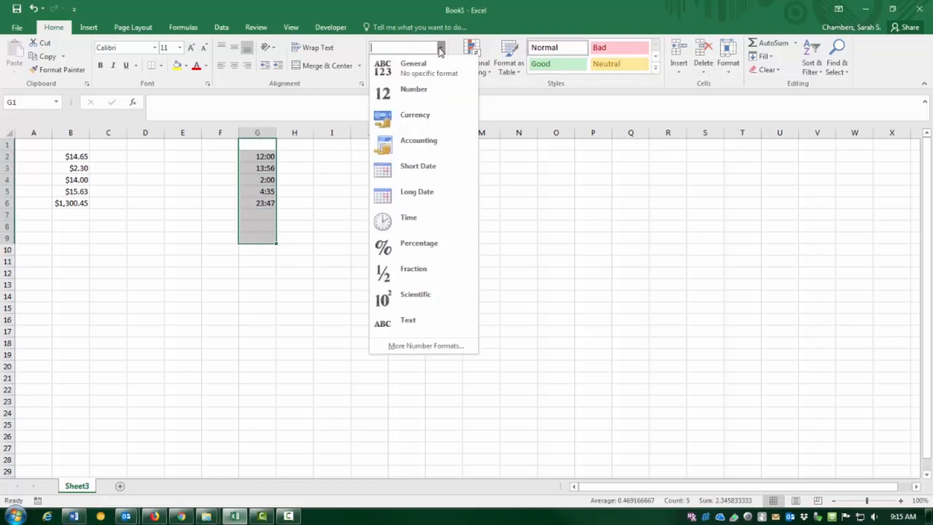
click(457, 224)
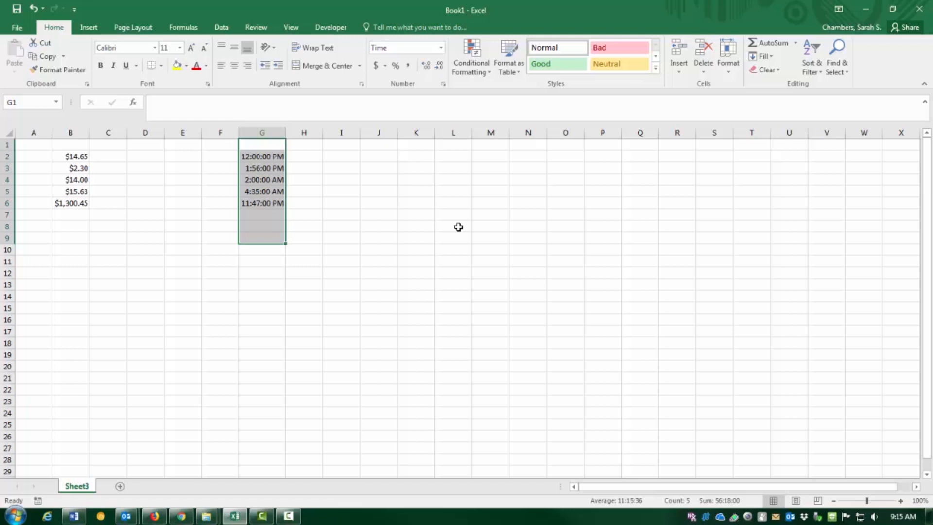
click(458, 227)
Change the time format of cells G1:G10 to the 1:30 PM type, showing hours and minutes without seconds.
drag(267, 140, 273, 245)
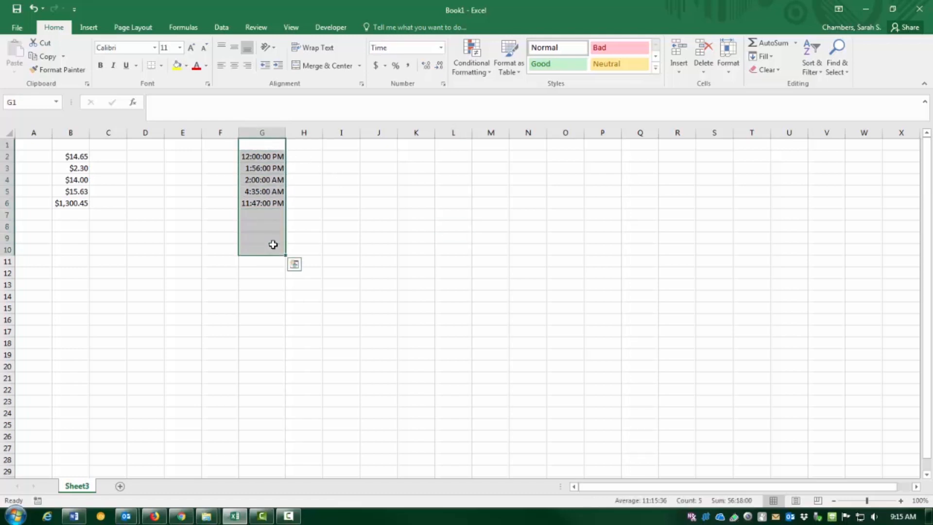
click(441, 48)
click(431, 348)
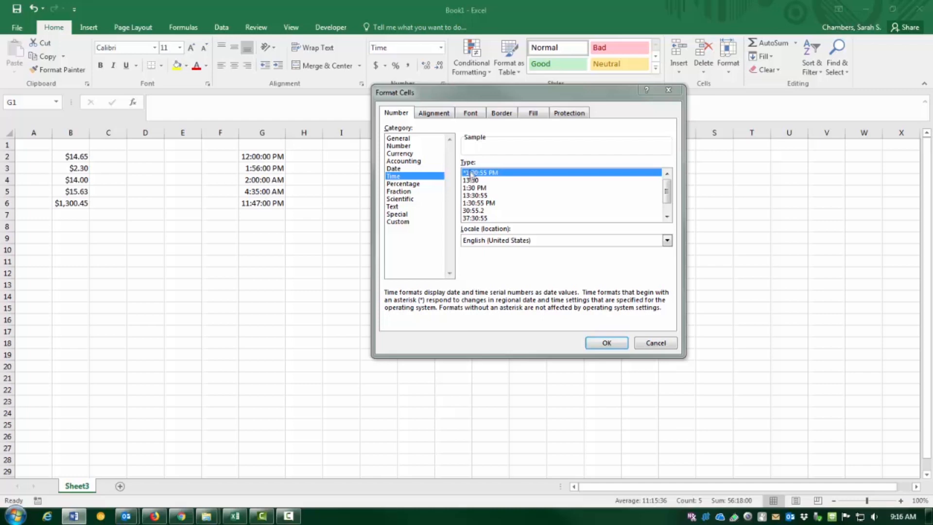
click(481, 188)
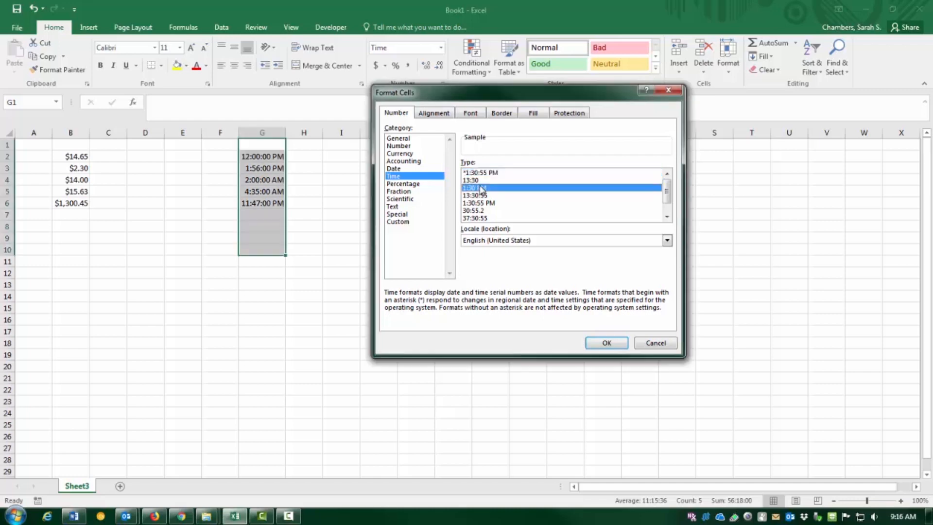
click(611, 342)
click(556, 342)
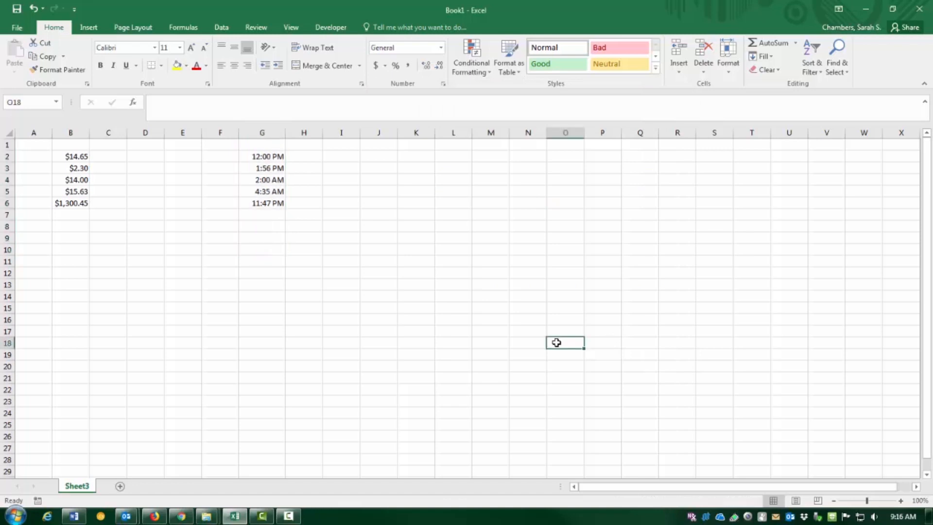
key(alt+Tab)
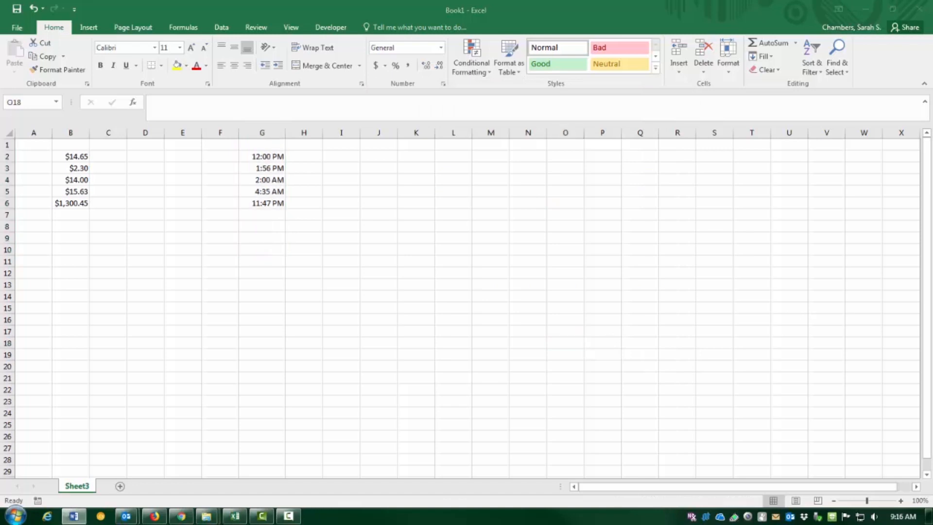